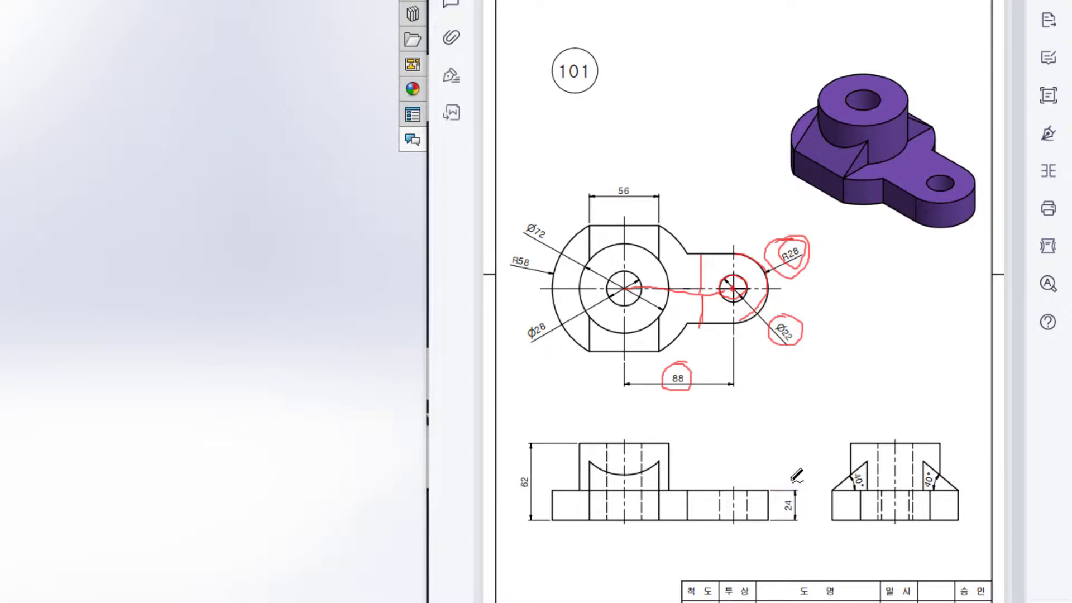
# Step: Exit annotation mode so drawing 101 shows without its red pen markups
pyautogui.press('Escape')
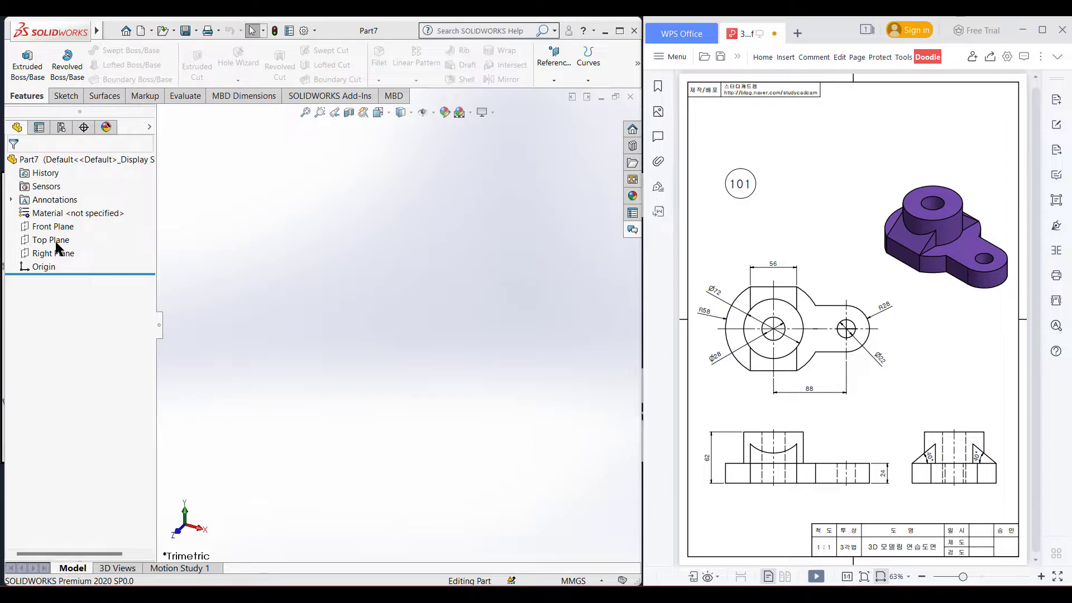
# Step: Start a sketch on the Top Plane and draw a Ø116 circle (radius 58*2) at the origin
pyautogui.click(51, 240)
pyautogui.rightClick(56, 244)
pyautogui.click(78, 220)
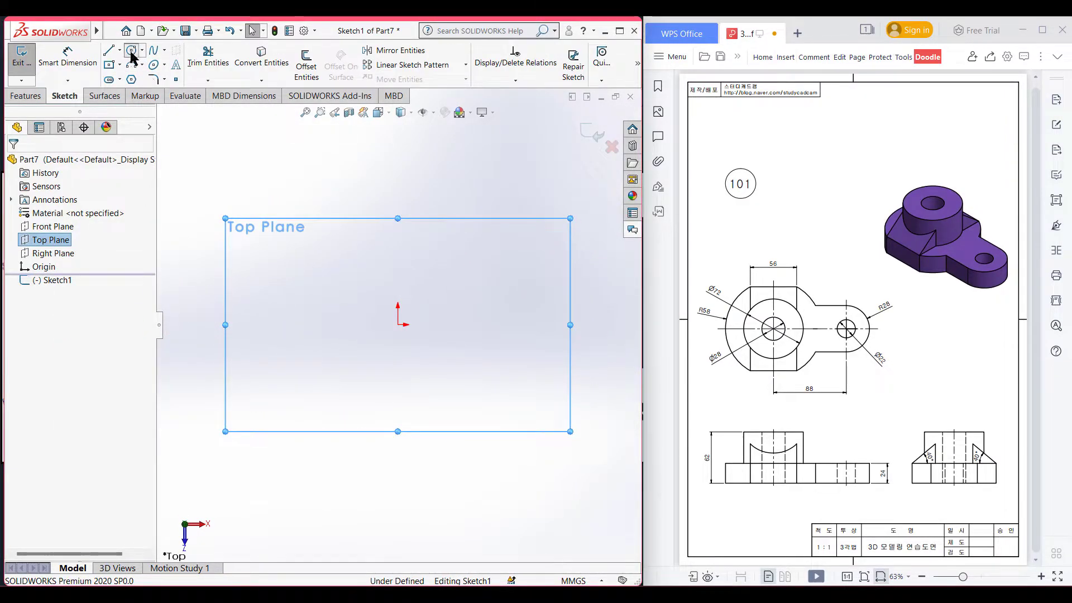
pyautogui.click(133, 53)
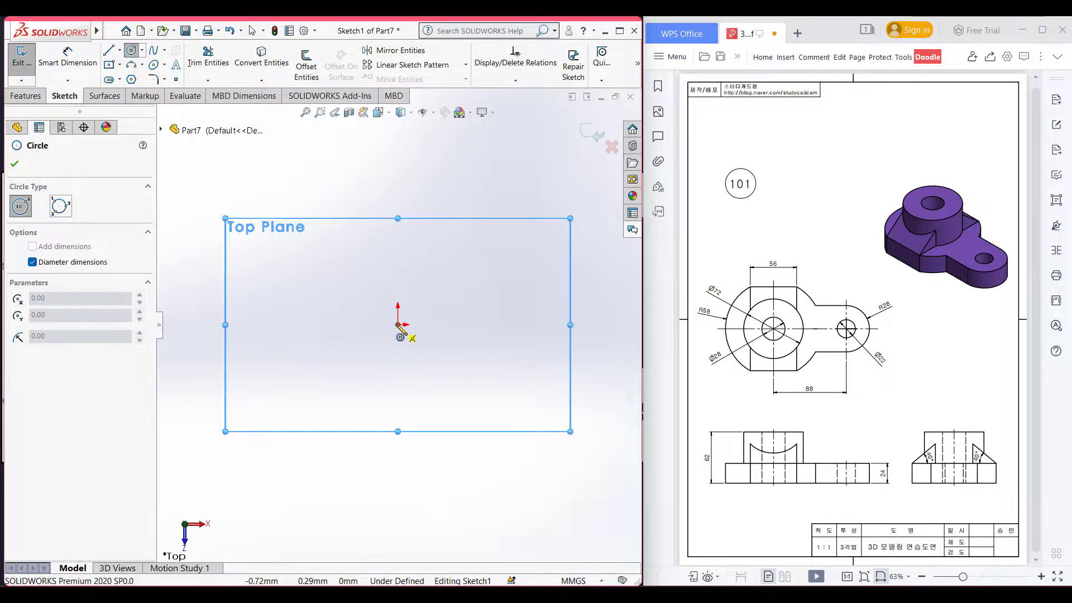
pyautogui.click(399, 325)
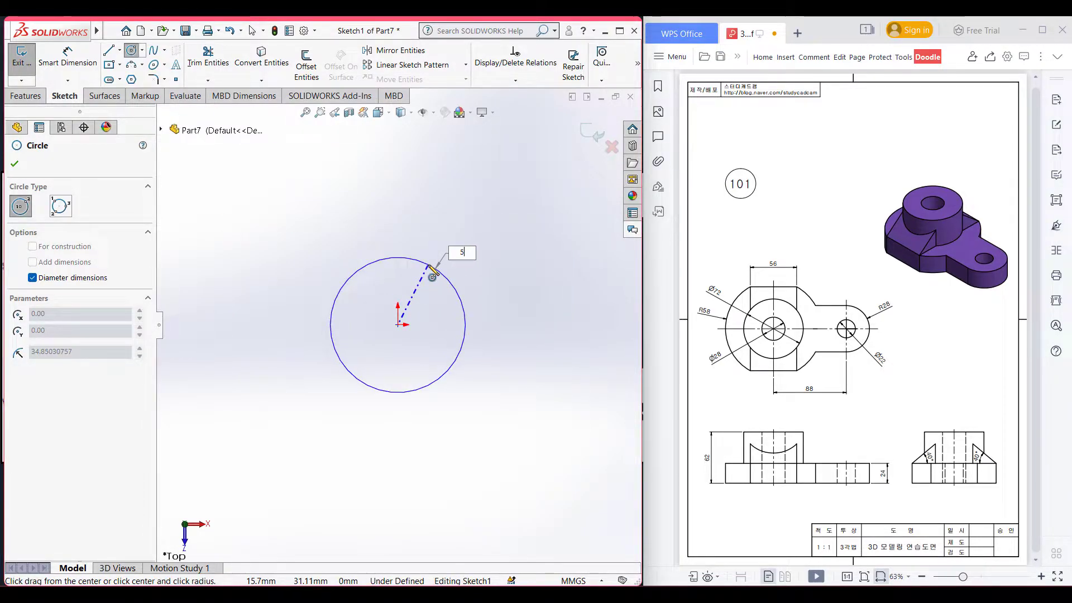
pyautogui.write('58*2')
pyautogui.press('Return')
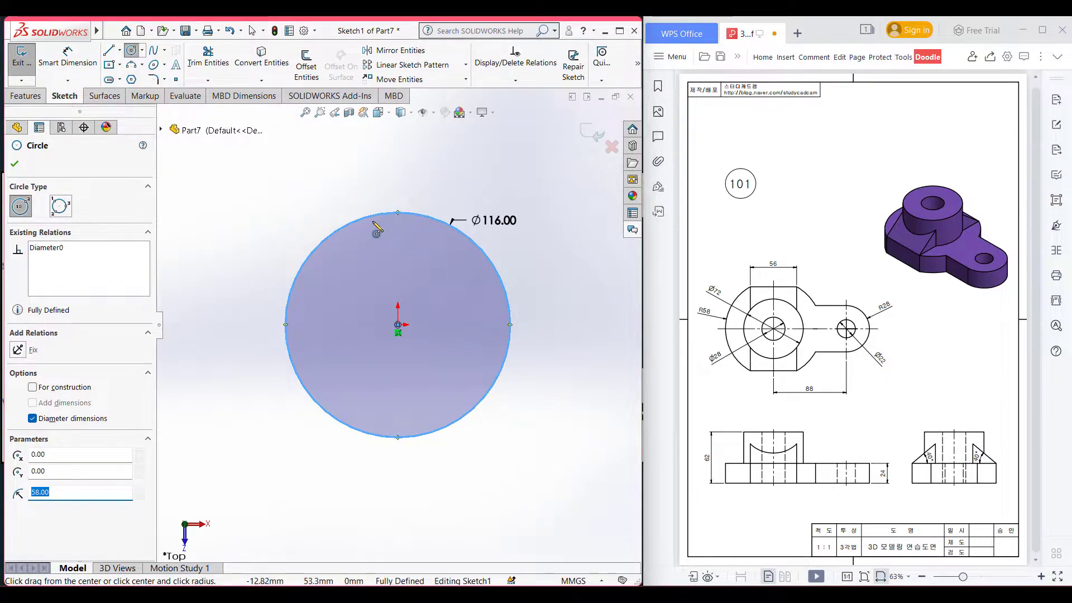
# Step: Add a vertical centerline from the circle's top quadrant to its bottom quadrant
pyautogui.click(120, 50)
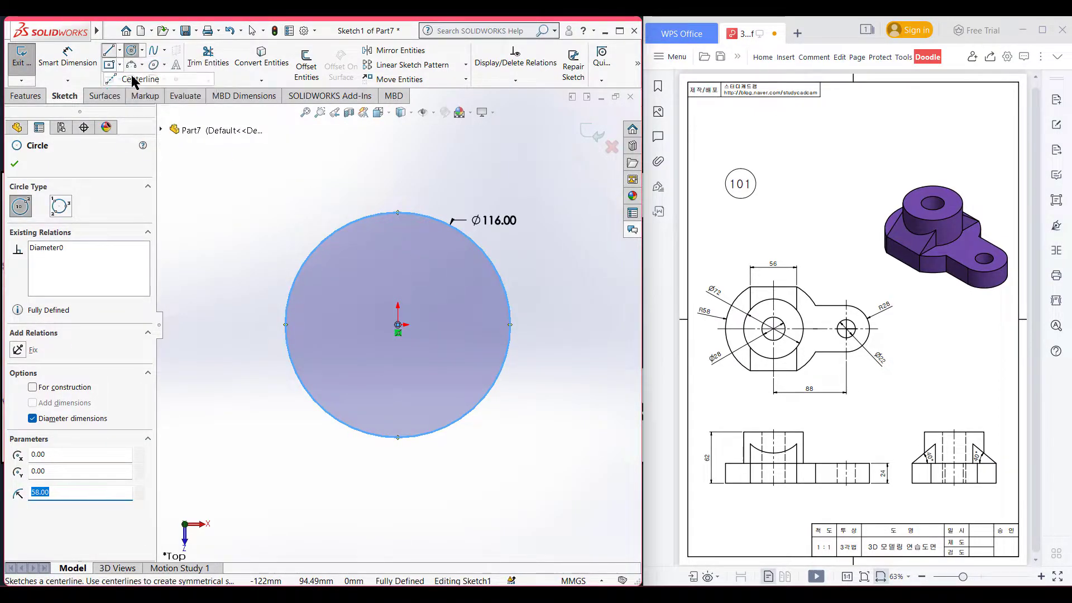
pyautogui.click(135, 77)
pyautogui.click(398, 212)
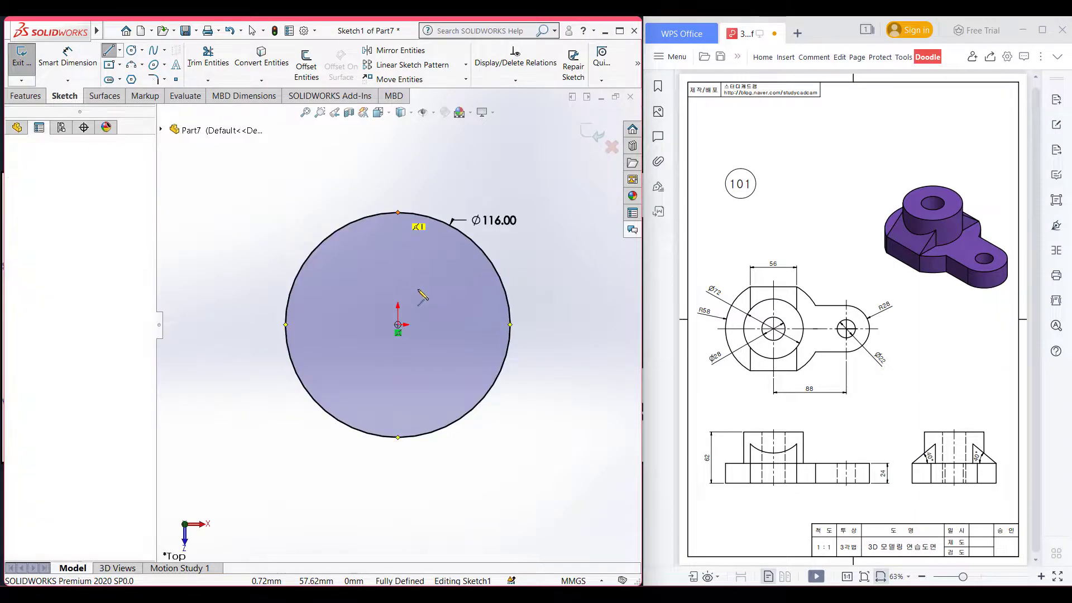
pyautogui.click(398, 437)
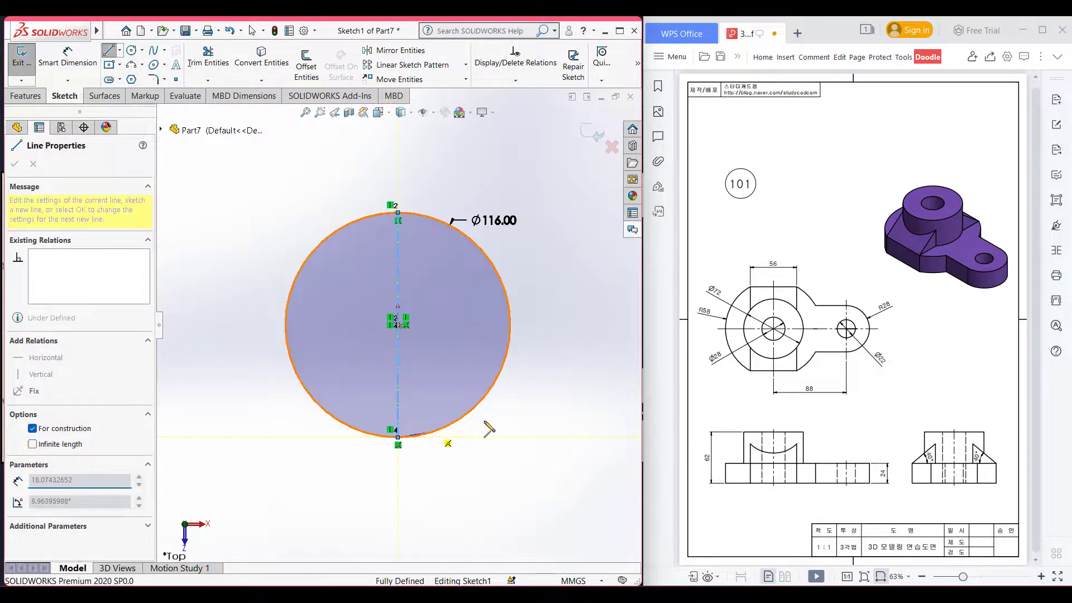
pyautogui.press('Escape')
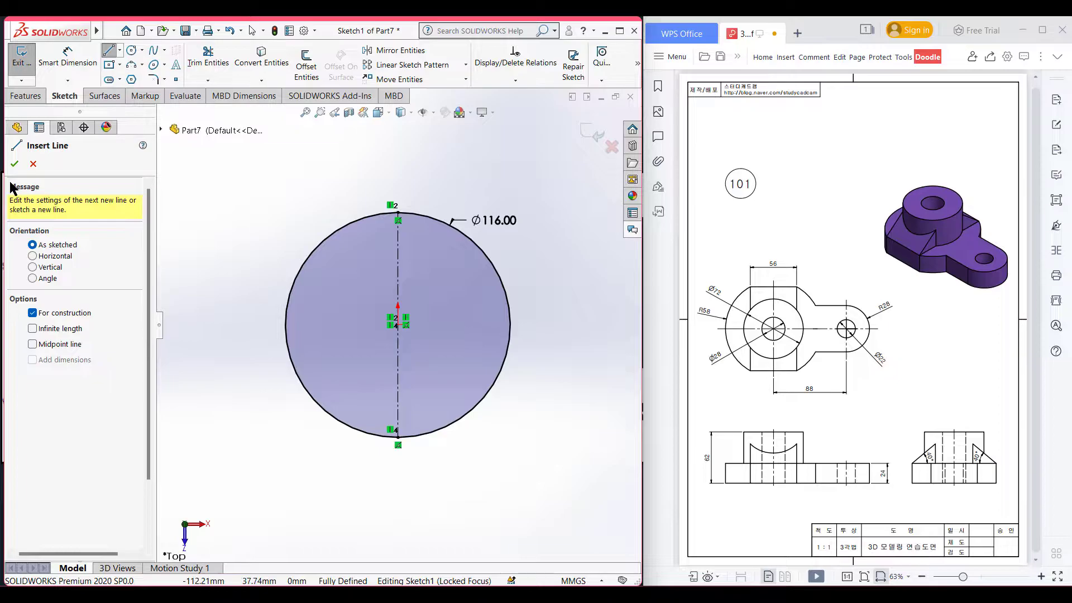
pyautogui.click(14, 165)
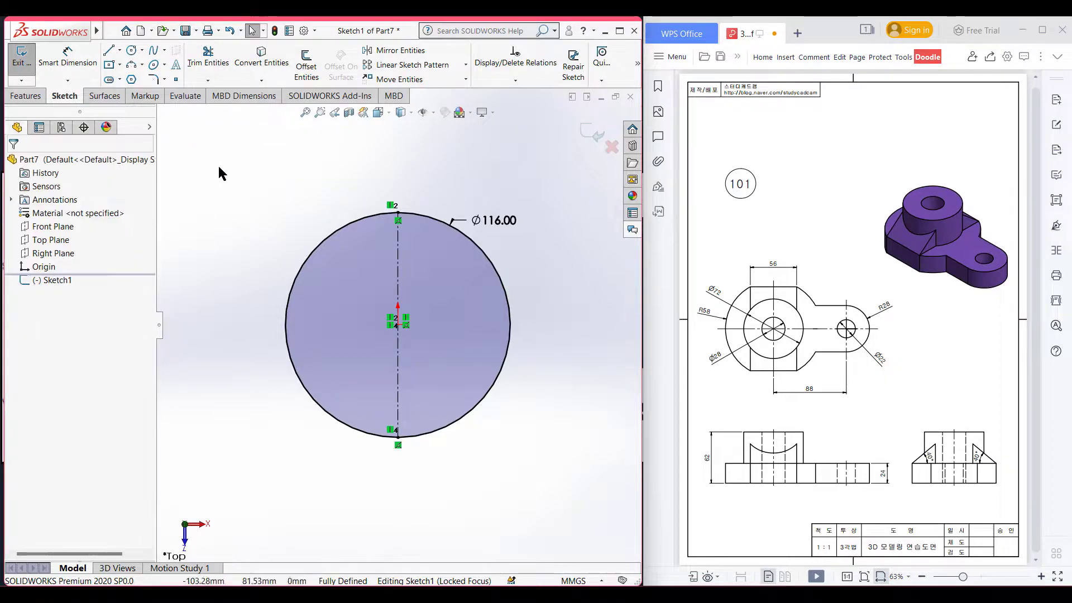
# Step: Offset the centerline 56/2 = 28 mm to both sides, creating two vertical lines
pyautogui.click(306, 70)
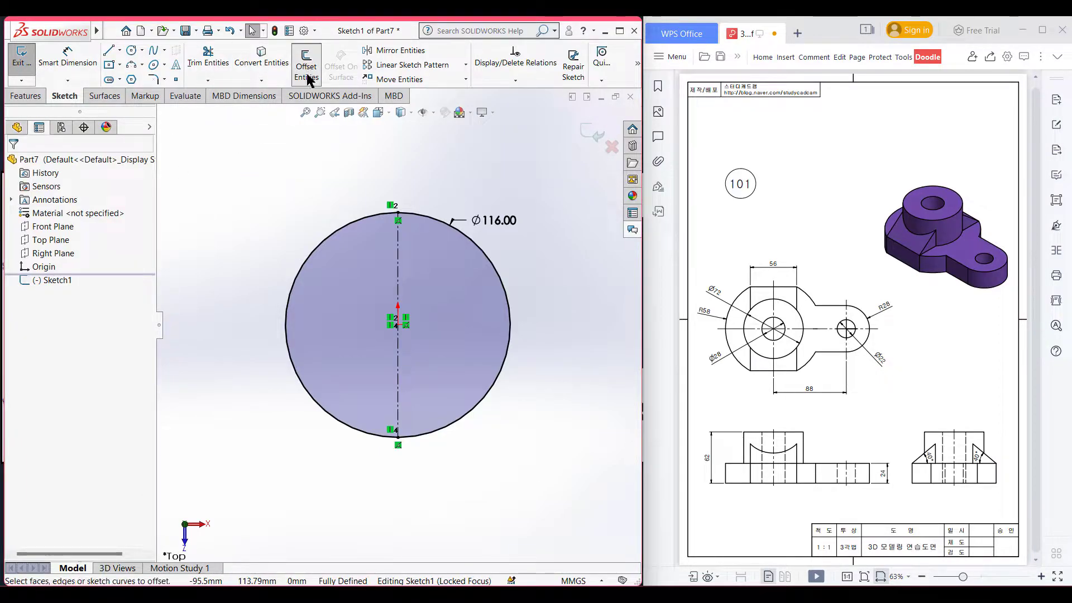
pyautogui.click(398, 255)
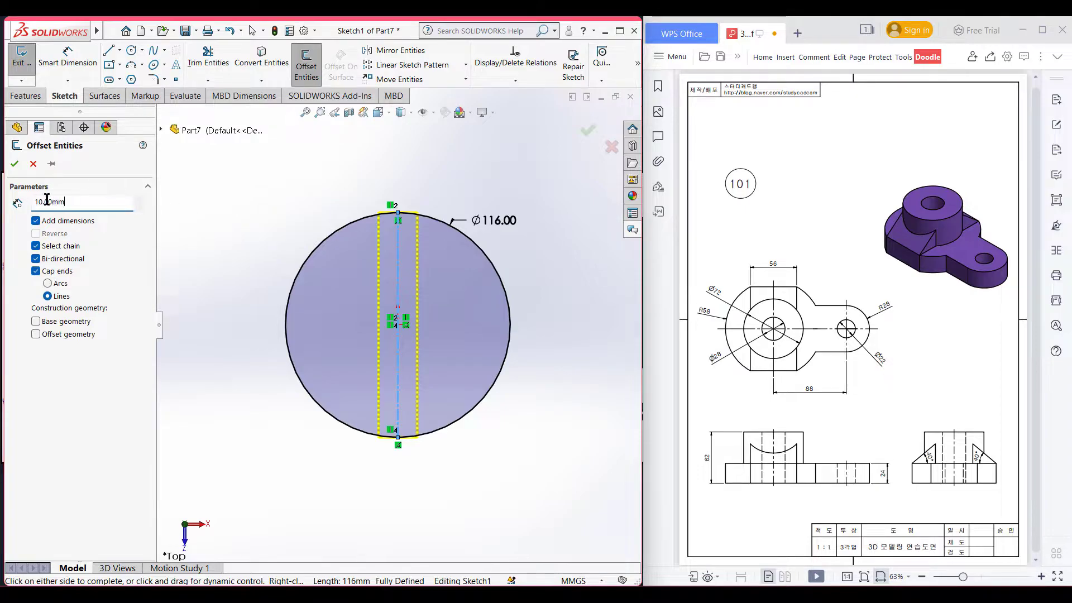
pyautogui.write('56/2')
pyautogui.press('Return')
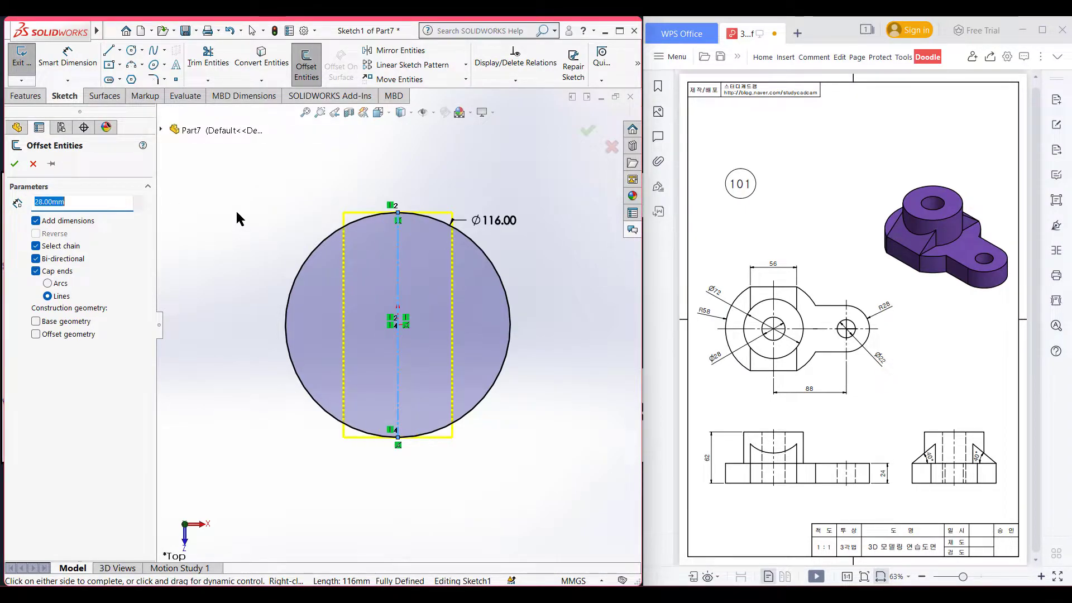
pyautogui.click(237, 212)
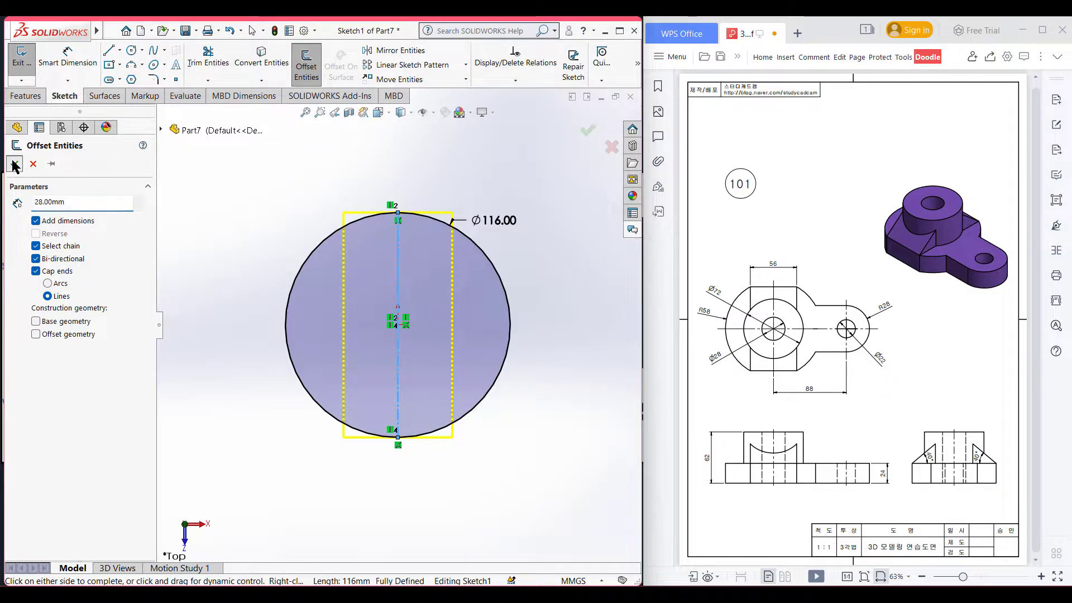
# Step: Power-trim the circle's top and bottom arcs and the excess line stubs between the offset lines
pyautogui.moveTo(316, 180); pyautogui.dragTo(292, 234, button='right')
pyautogui.moveTo(363, 224)
pyautogui.mouseDown()
pyautogui.moveTo(415, 197)
pyautogui.moveTo(412, 225)
pyautogui.moveTo(443, 221)
pyautogui.mouseUp()
pyautogui.scroll(-3, 443, 220)
pyautogui.moveTo(459, 262); pyautogui.dragTo(437, 259)
pyautogui.moveTo(249, 257); pyautogui.dragTo(226, 262)
pyautogui.scroll(3, 396, 326)
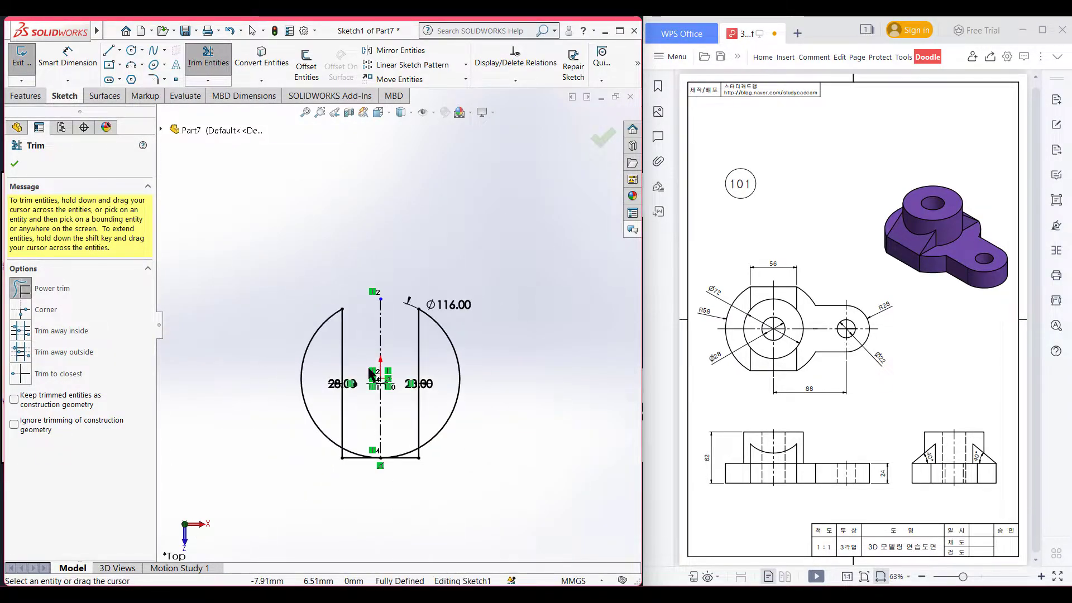
pyautogui.scroll(-2, 400, 436)
pyautogui.moveTo(404, 354)
pyautogui.mouseDown()
pyautogui.moveTo(342, 403)
pyautogui.moveTo(343, 366)
pyautogui.moveTo(357, 347)
pyautogui.mouseUp()
pyautogui.scroll(-3, 347, 366)
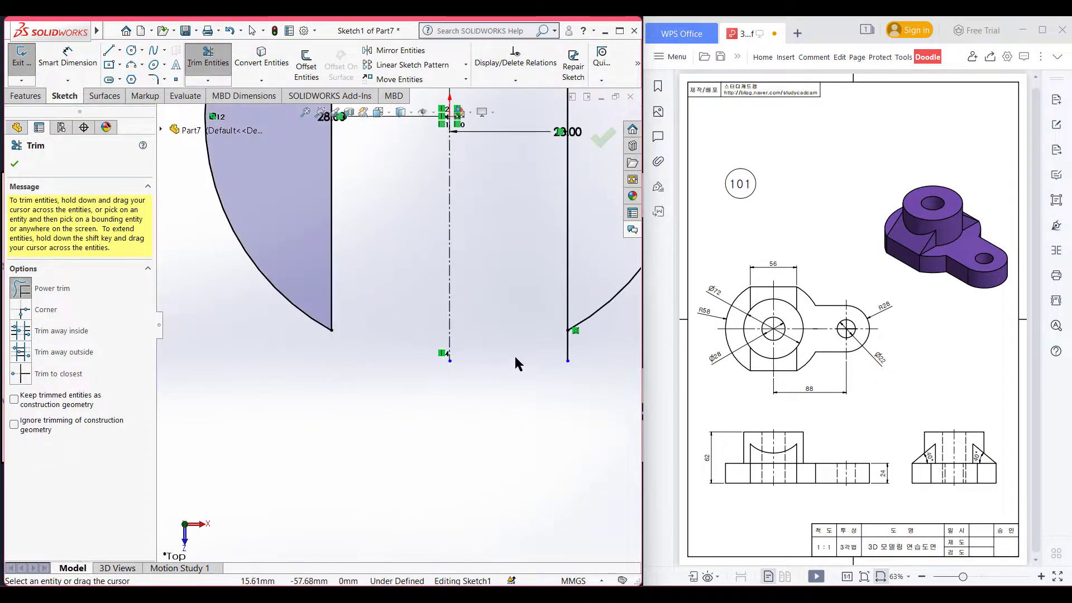
pyautogui.moveTo(574, 347); pyautogui.dragTo(510, 370)
pyautogui.scroll(4, 510, 371)
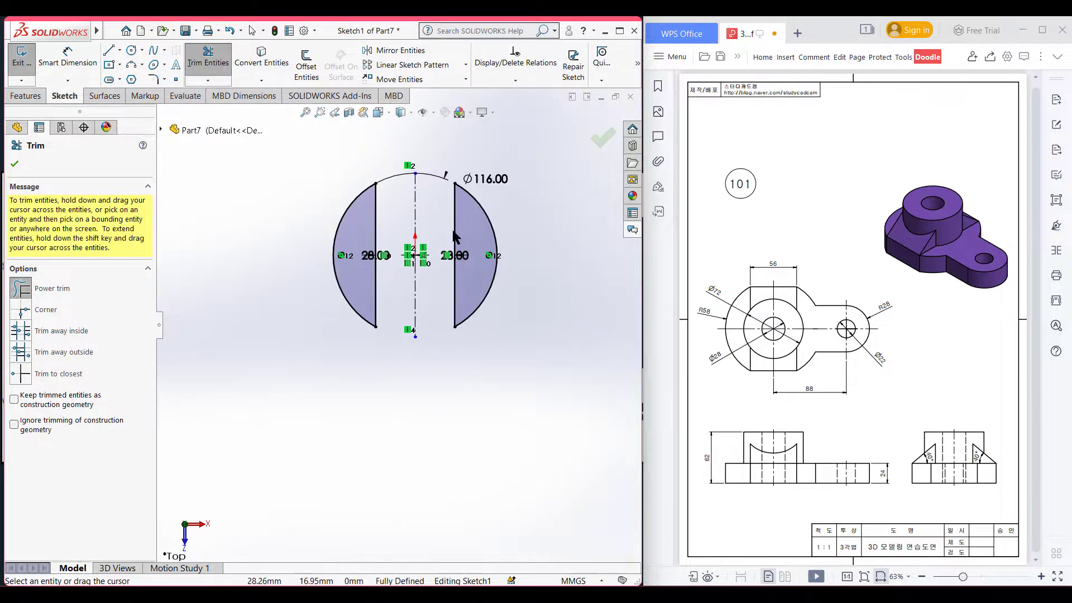
pyautogui.scroll(-3, 464, 211)
# Step: Draw straight top and bottom lines joining the arc endpoints, dismissing the over-define warnings
pyautogui.click(110, 49)
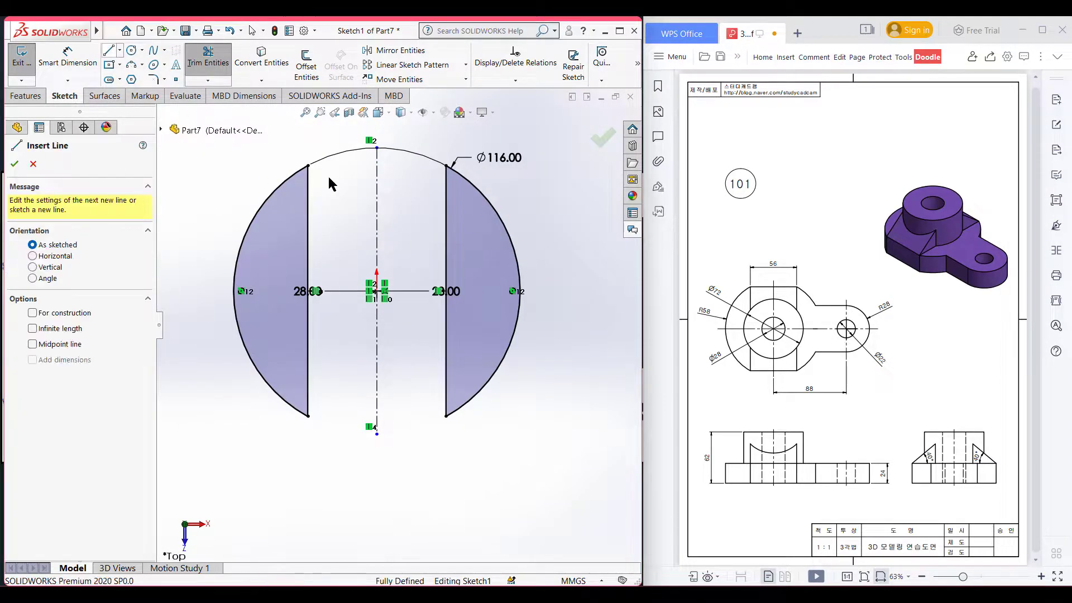
pyautogui.click(308, 166)
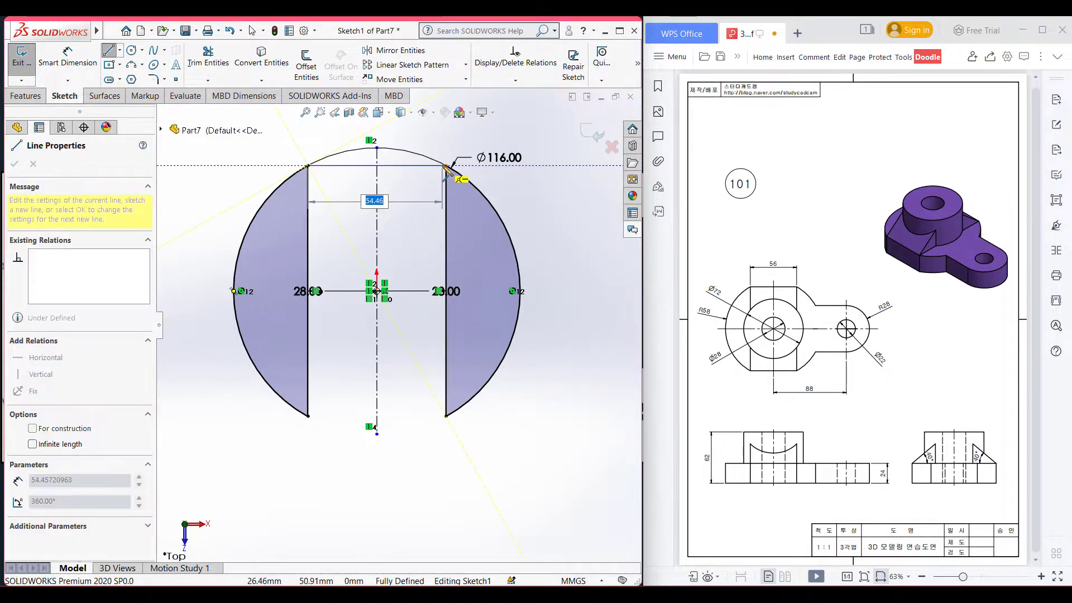
pyautogui.click(446, 166)
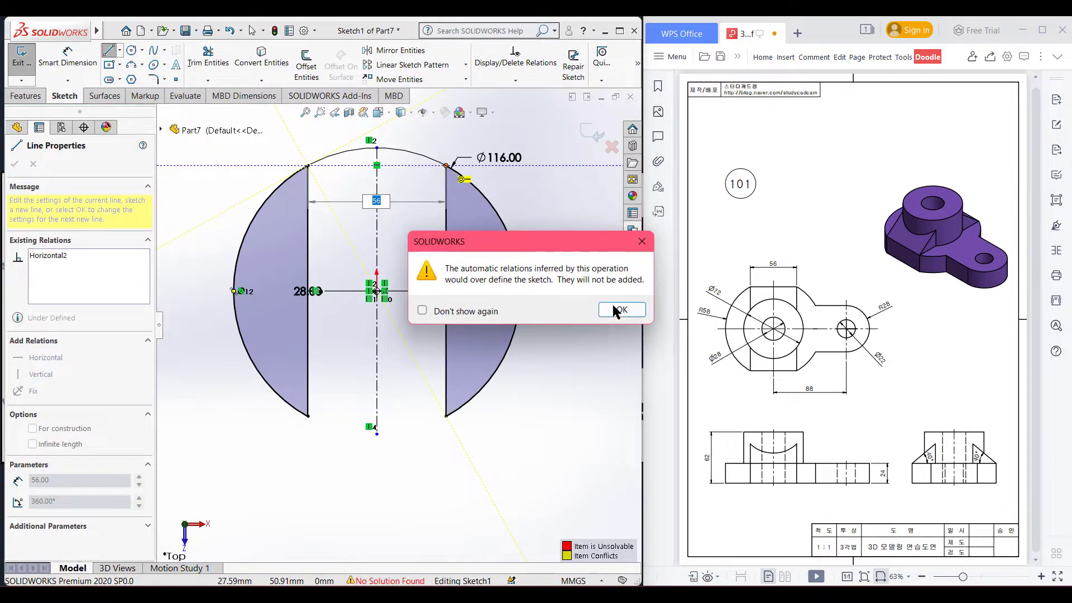
pyautogui.click(620, 310)
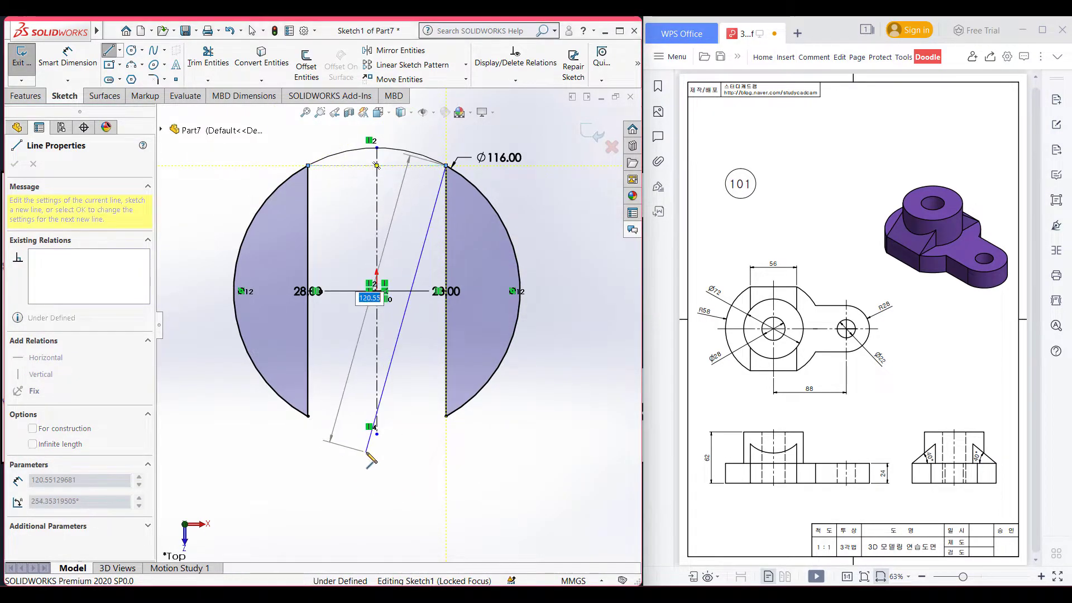
pyautogui.press('Escape')
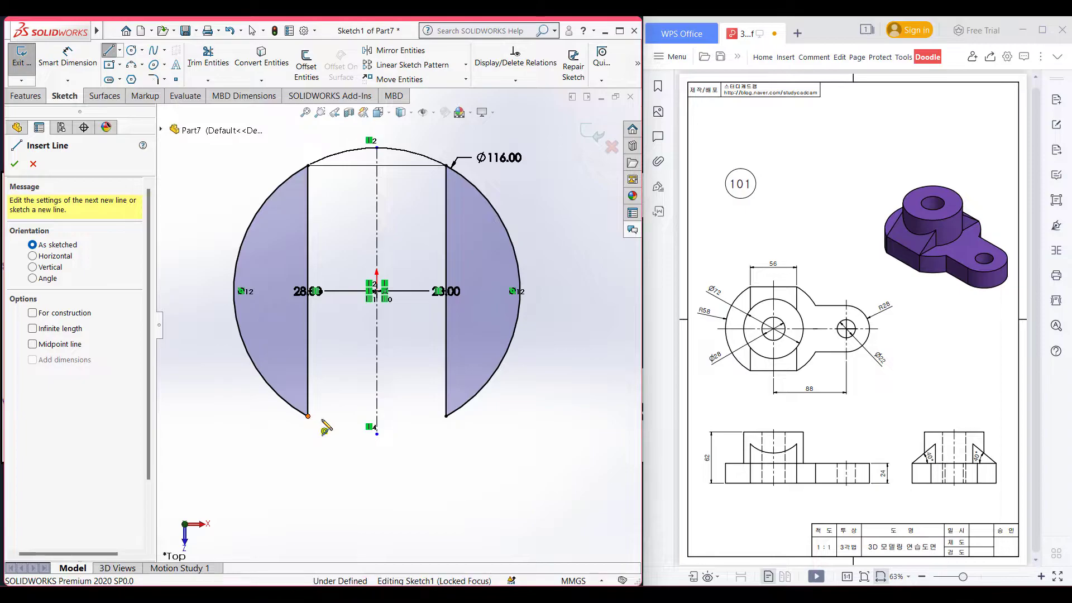
pyautogui.click(308, 416)
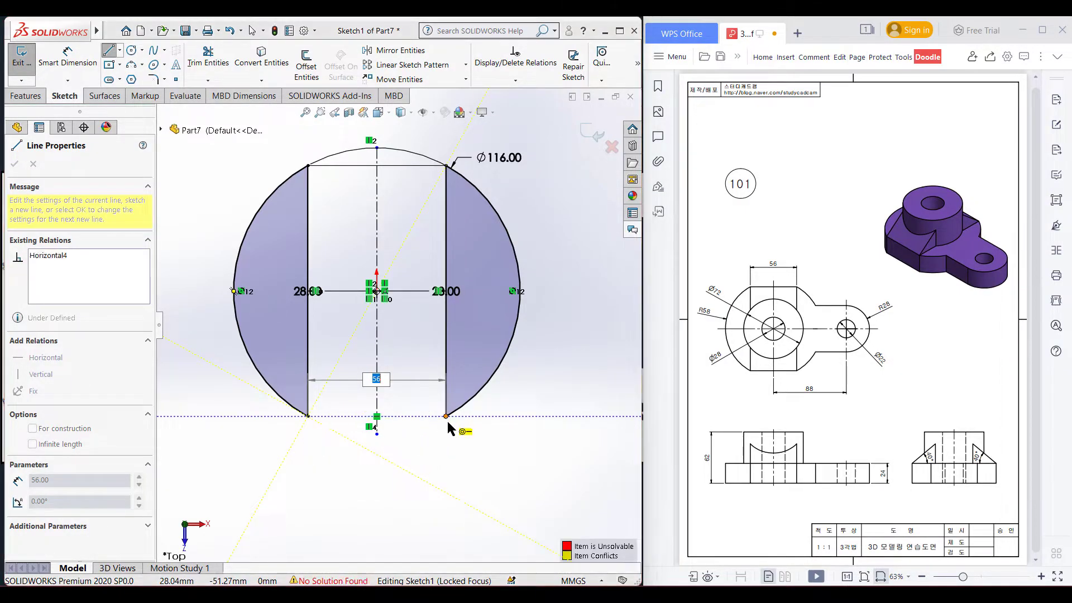
pyautogui.click(447, 421)
pyautogui.click(618, 311)
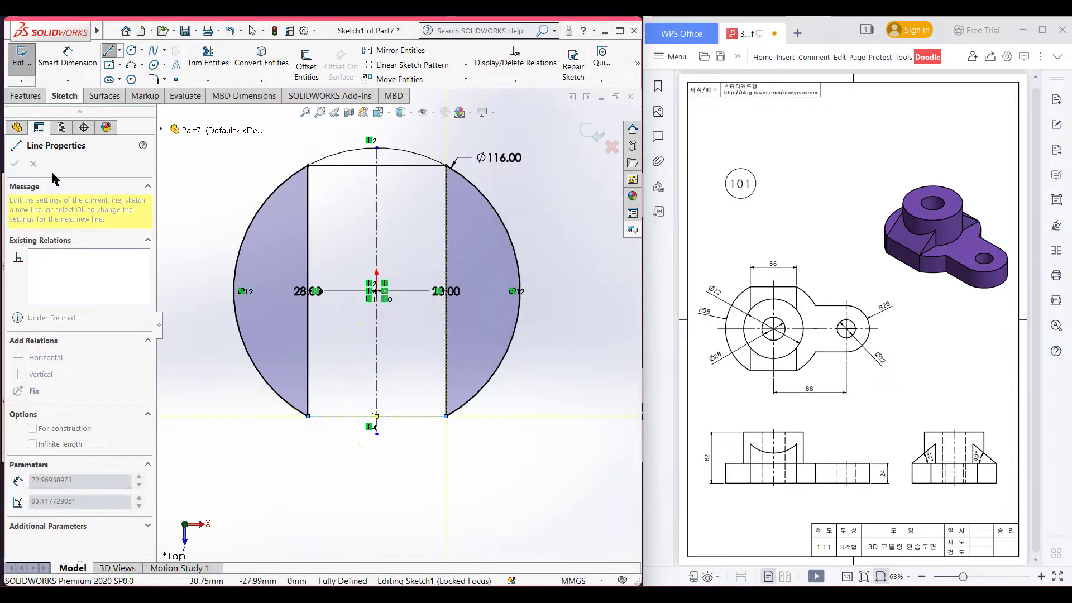
pyautogui.click(184, 226)
pyautogui.press('Escape')
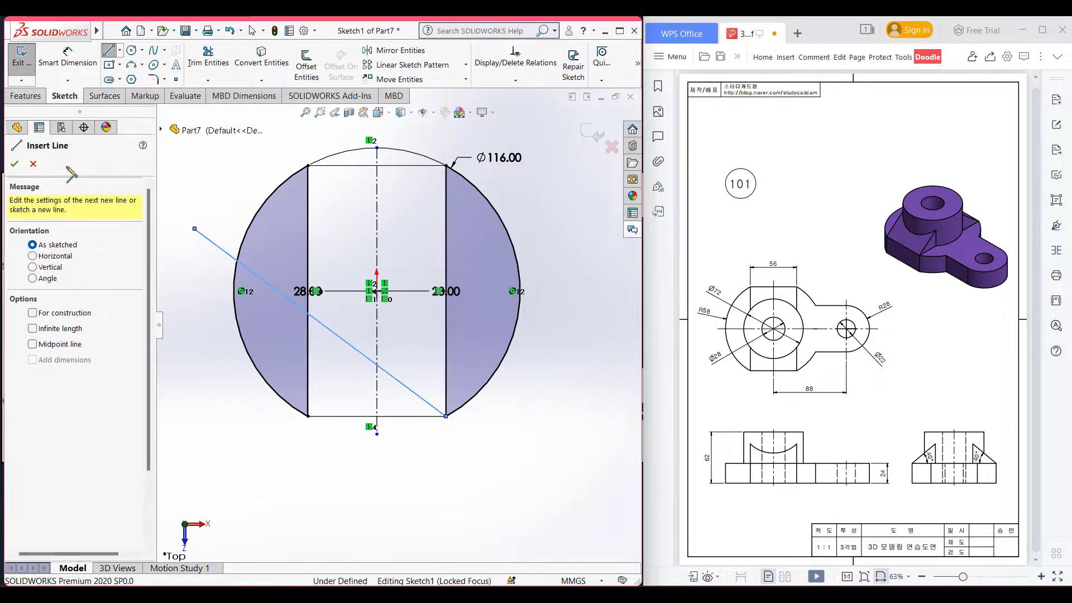
pyautogui.press('Escape')
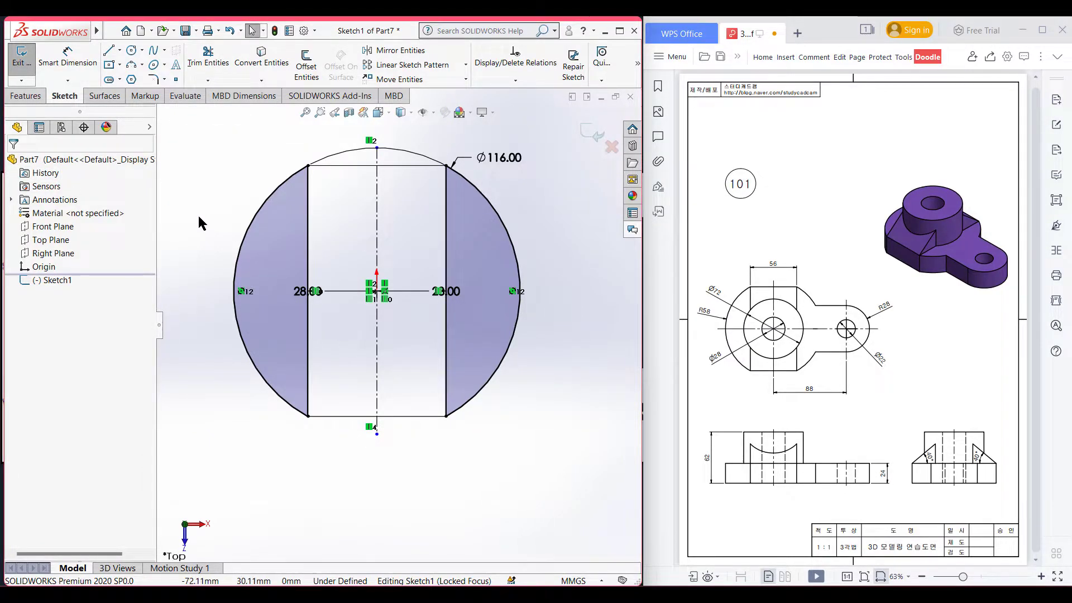
# Step: Trim away both vertical lines, leaving a flat-topped, flat-bottomed circle profile
pyautogui.moveTo(202, 195); pyautogui.dragTo(178, 247, button='right')
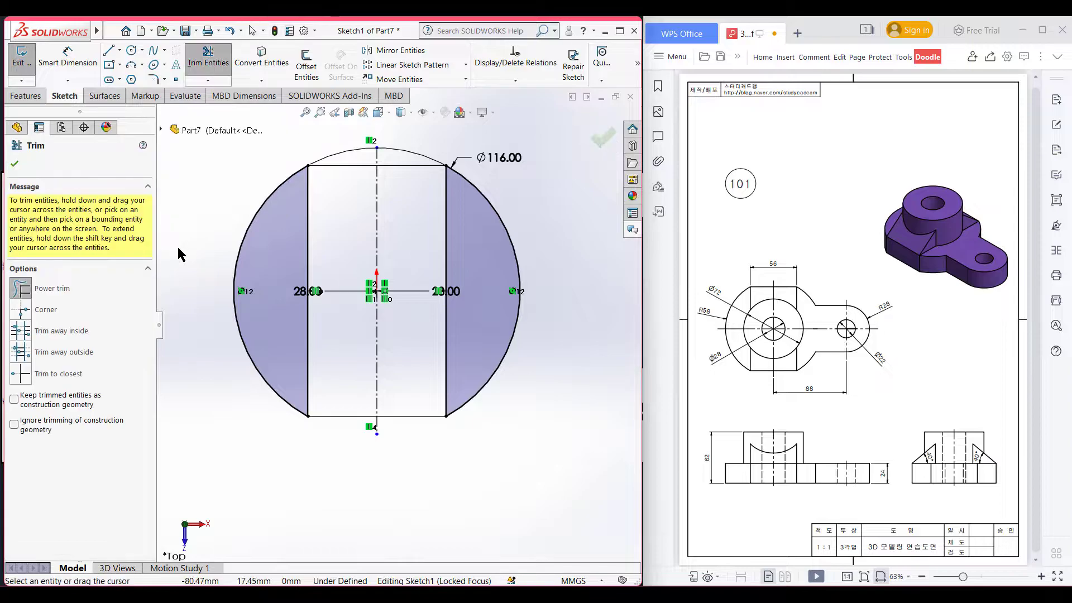
pyautogui.moveTo(314, 237); pyautogui.dragTo(300, 240)
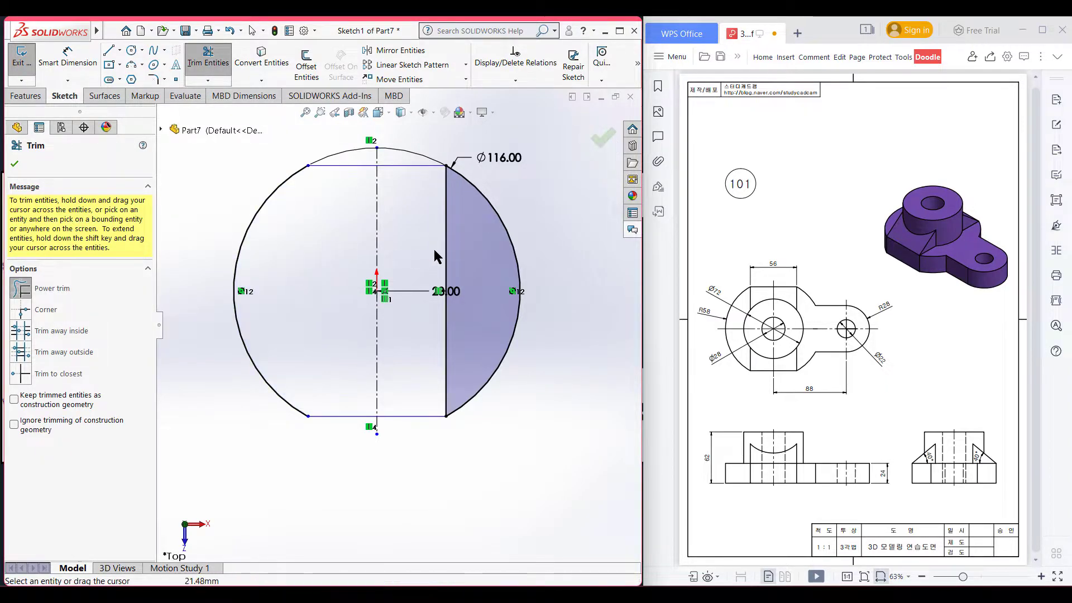
pyautogui.moveTo(430, 247); pyautogui.dragTo(457, 259)
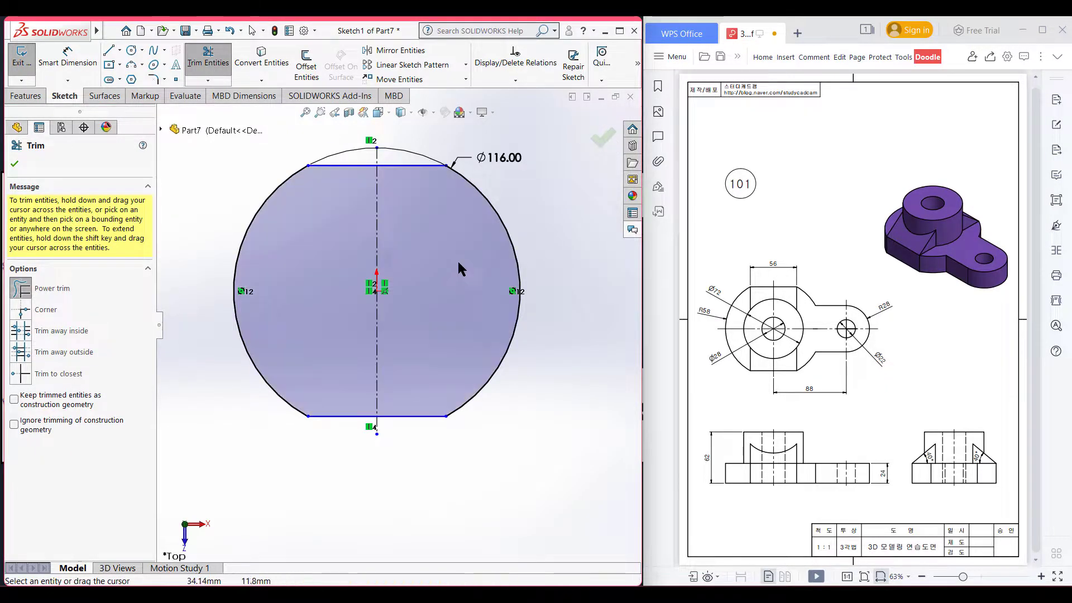
pyautogui.click(15, 164)
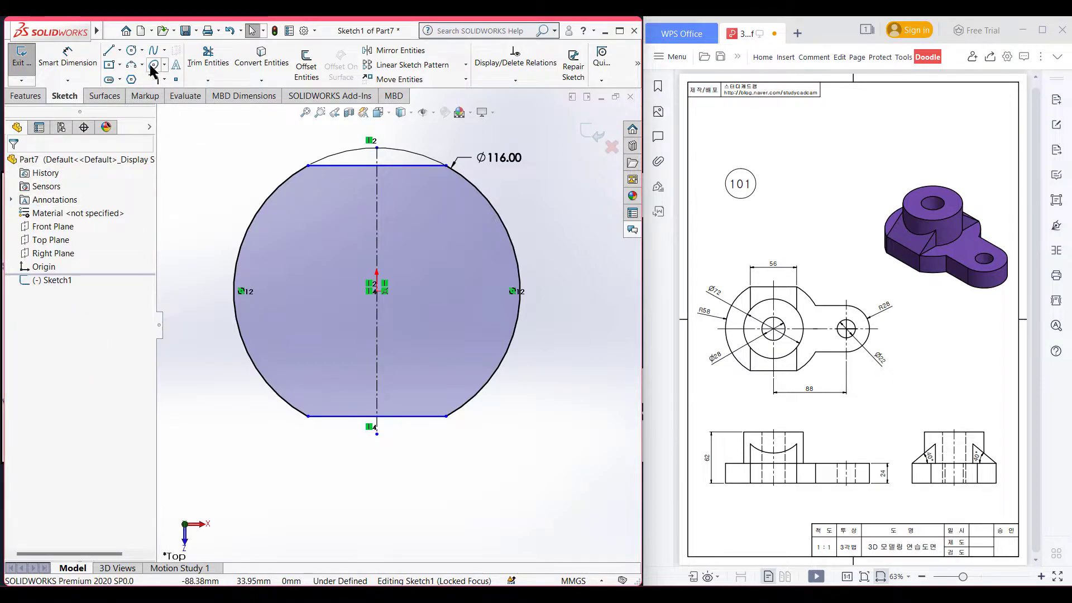
# Step: Draw a horizontal centerline 88 mm long running right from the origin
pyautogui.moveTo(774, 329); pyautogui.dragTo(799, 327)
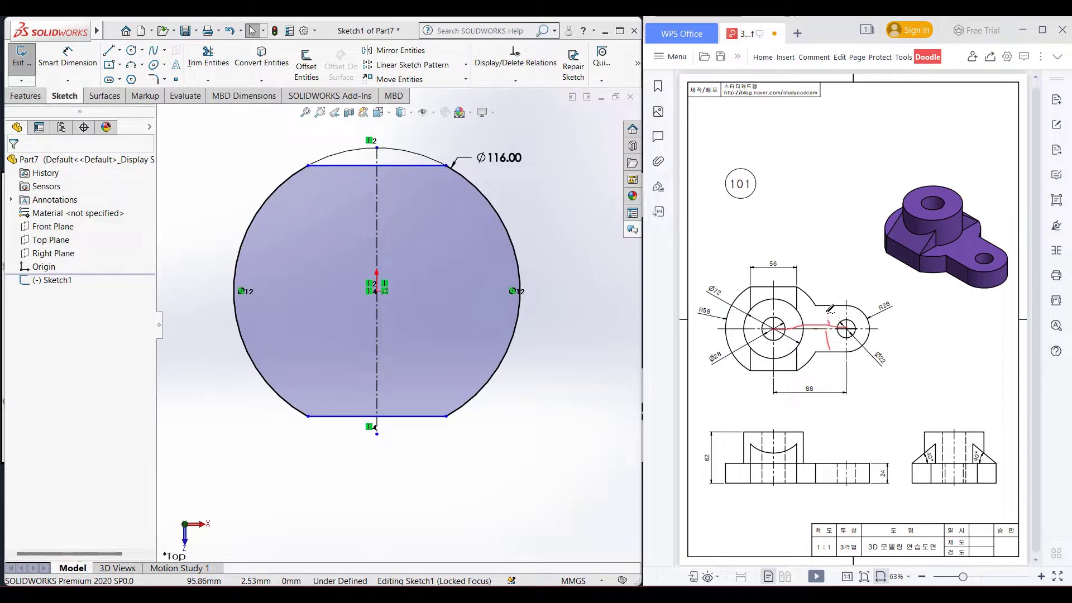
pyautogui.click(119, 50)
pyautogui.click(135, 80)
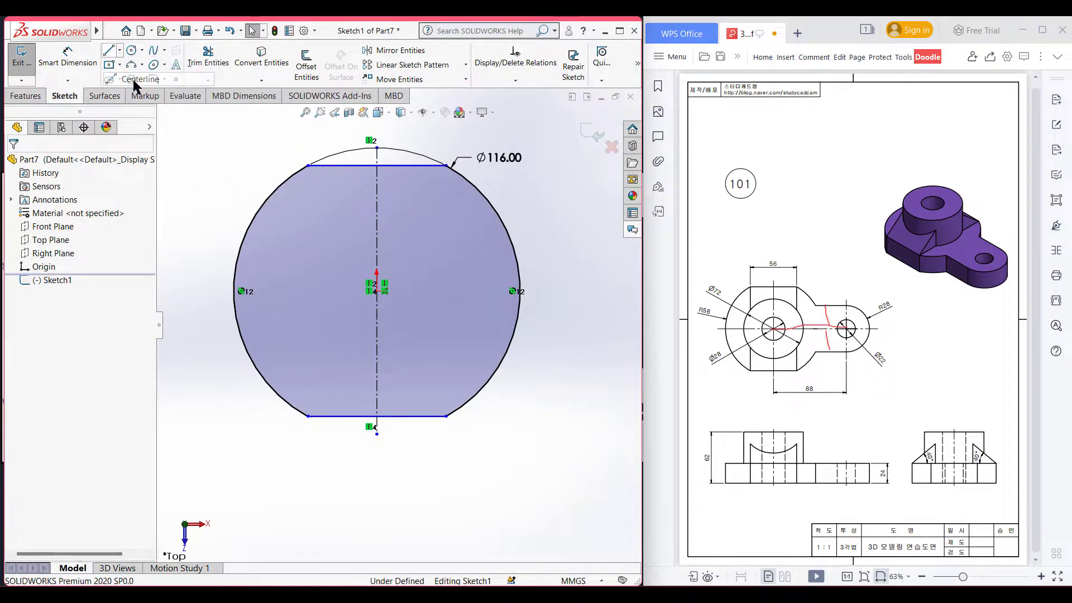
pyautogui.click(376, 290)
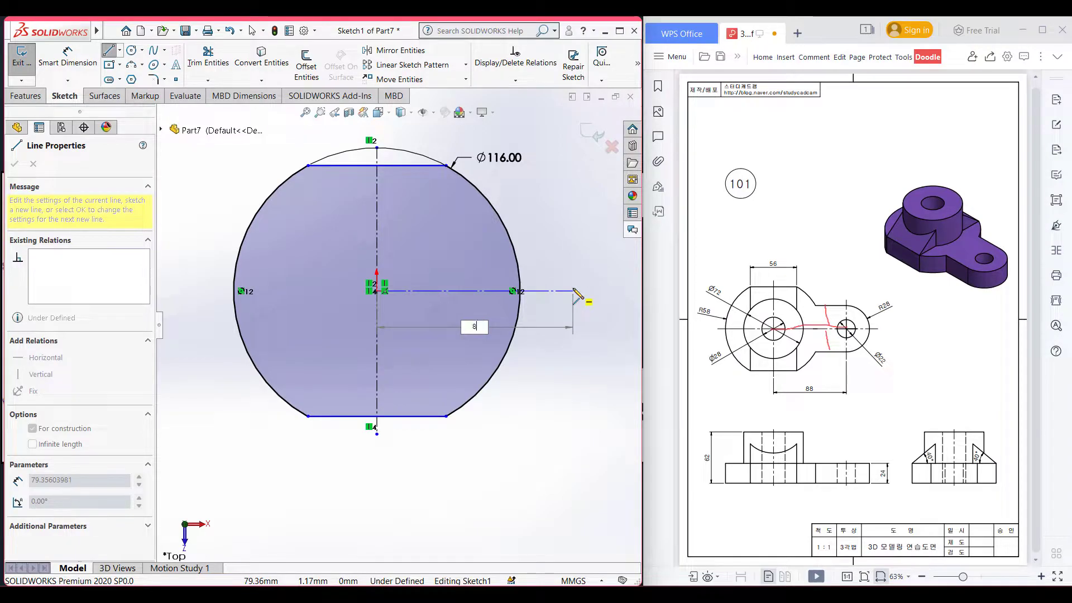
pyautogui.press('Return')
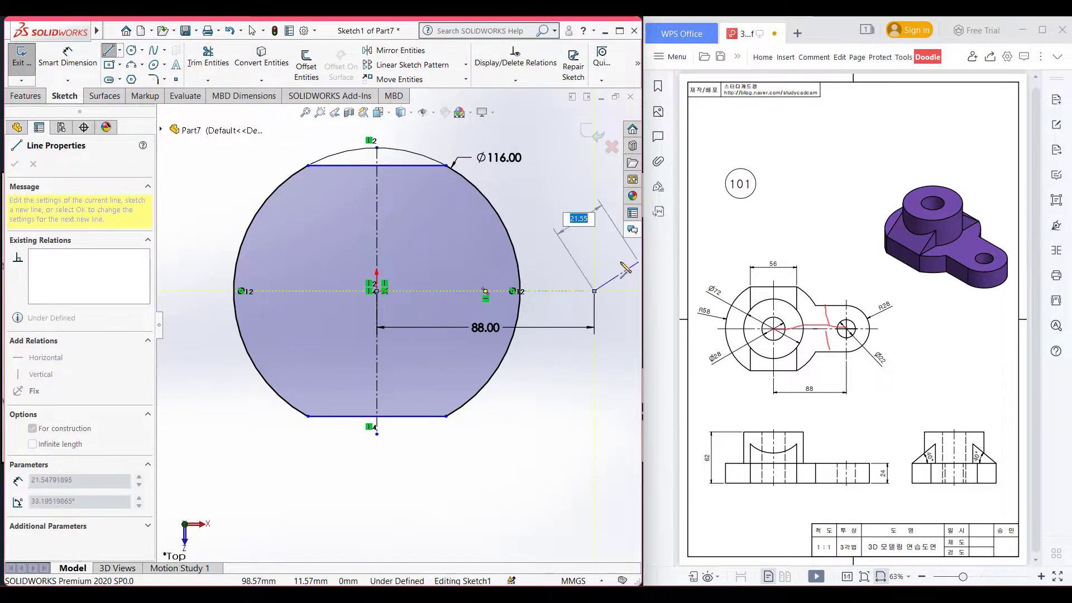
pyautogui.press('Escape')
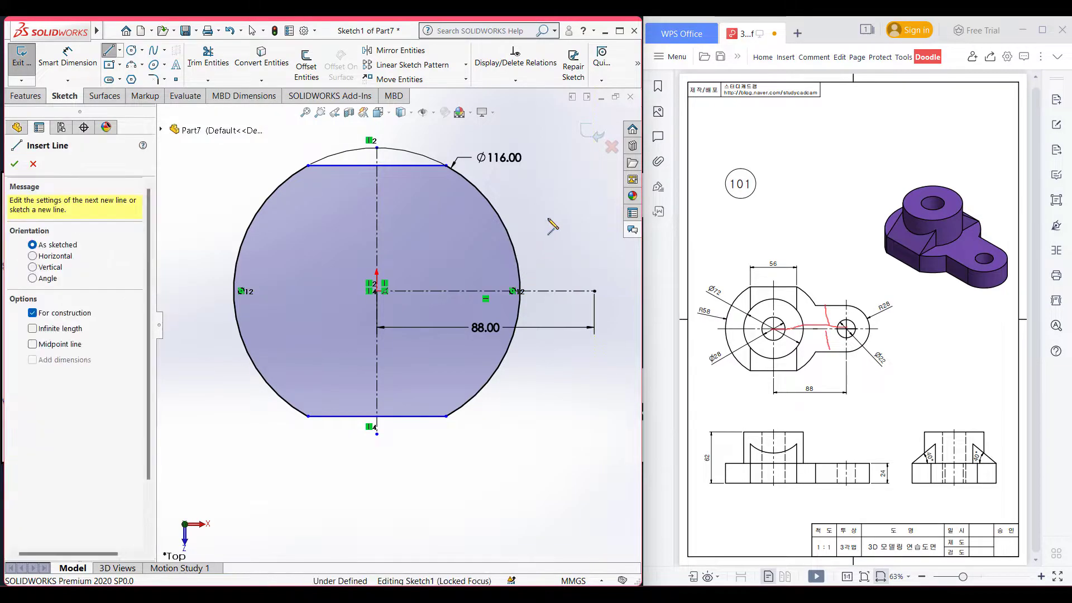
pyautogui.scroll(3, 553, 232)
pyautogui.scroll(-2, 546, 232)
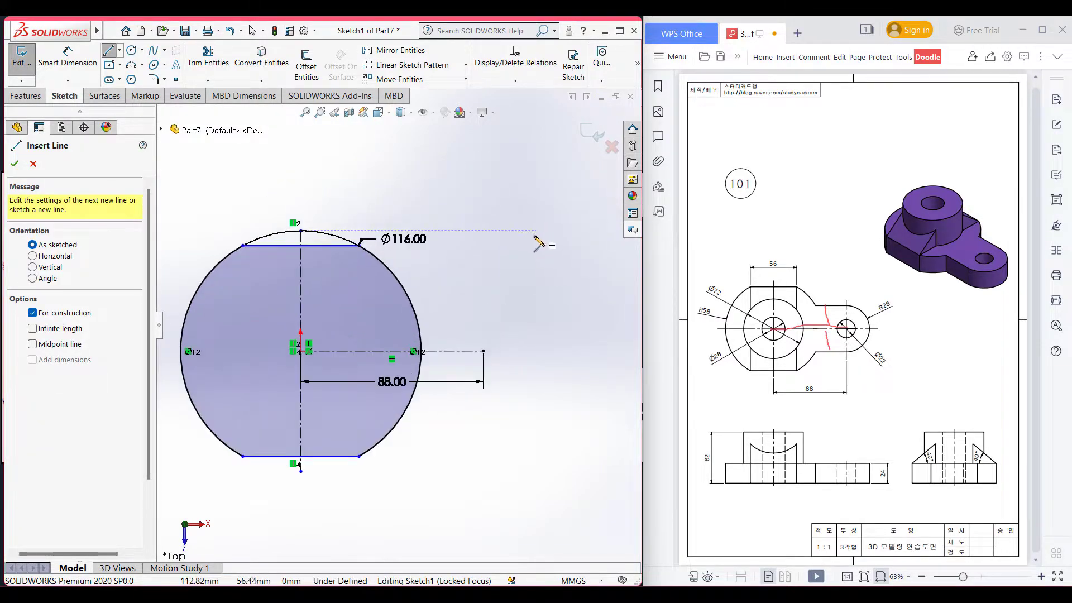
pyautogui.click(15, 163)
# Step: Offset the 88 mm centerline 28 mm both ways with capped ends to form a 56 mm-wide lug
pyautogui.click(306, 70)
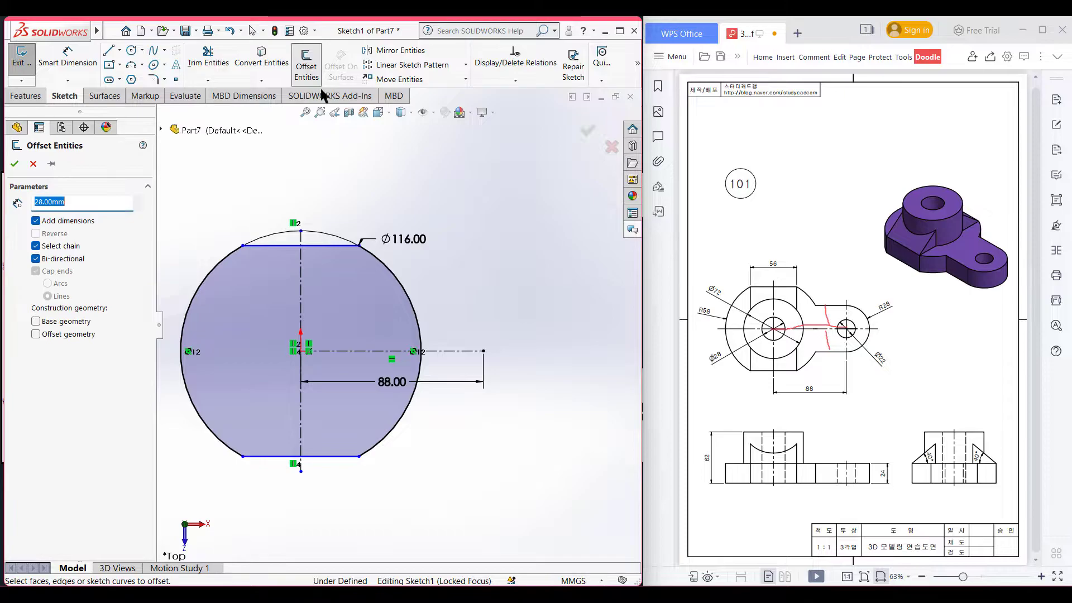
pyautogui.click(446, 351)
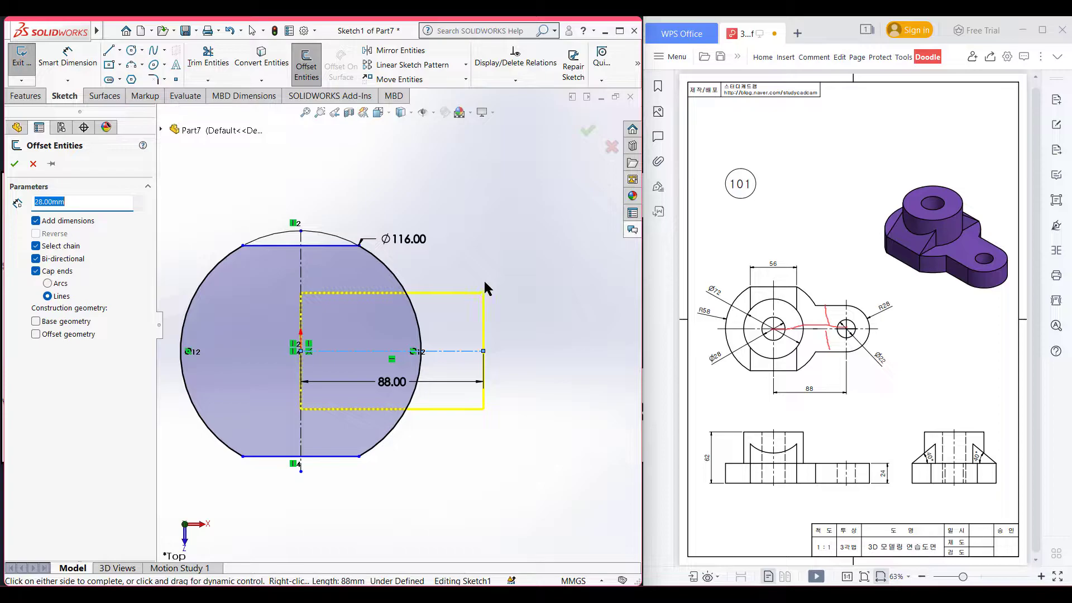
pyautogui.click(14, 164)
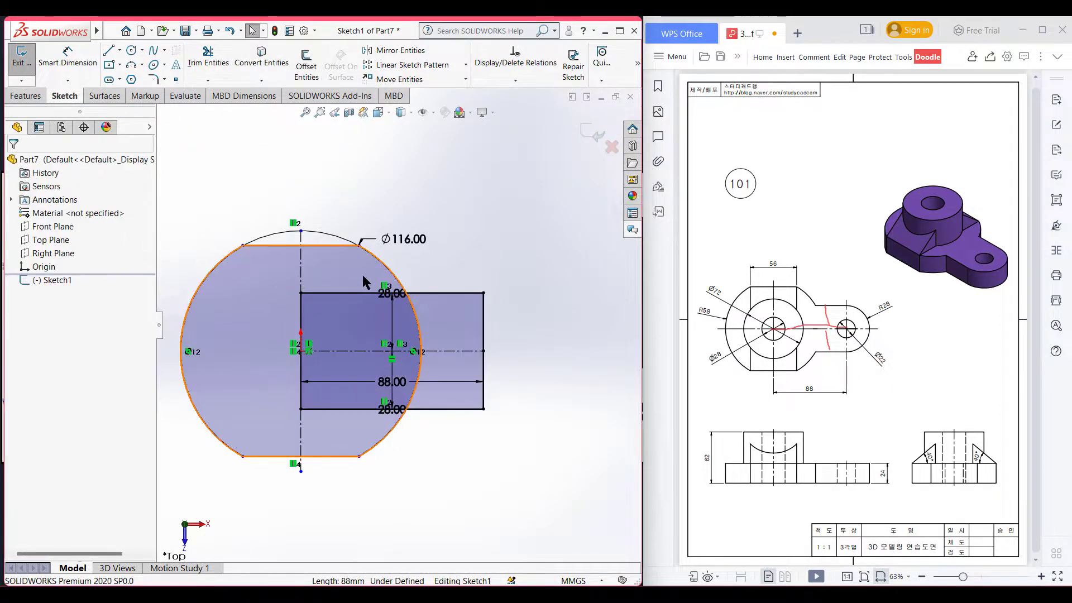
# Step: Trim the inner arc, centerline and lug's left edge into one closed outline
pyautogui.moveTo(484, 243); pyautogui.dragTo(464, 282, button='right')
pyautogui.moveTo(451, 346)
pyautogui.mouseDown()
pyautogui.moveTo(444, 367)
pyautogui.moveTo(412, 379)
pyautogui.moveTo(399, 345)
pyautogui.moveTo(433, 334)
pyautogui.moveTo(410, 358)
pyautogui.mouseUp()
pyautogui.moveTo(355, 301)
pyautogui.mouseDown()
pyautogui.moveTo(305, 304)
pyautogui.moveTo(321, 367)
pyautogui.moveTo(334, 370)
pyautogui.mouseUp()
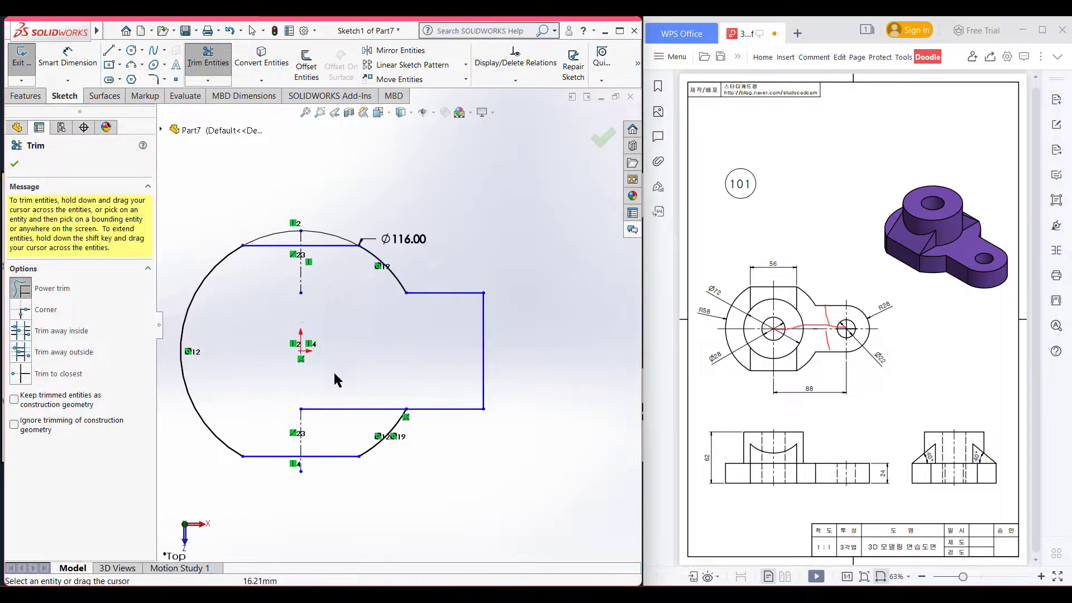
pyautogui.moveTo(334, 415); pyautogui.dragTo(336, 418)
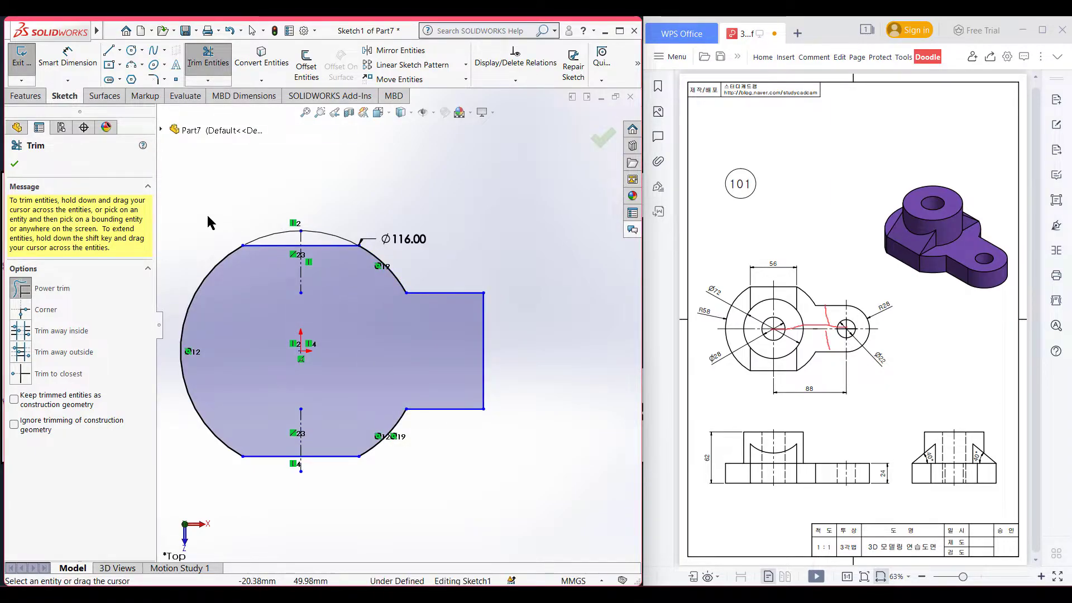
# Step: Round the lug end with a Ø56 circle at its end midpoint and trim it to an R28 tip
pyautogui.click(131, 49)
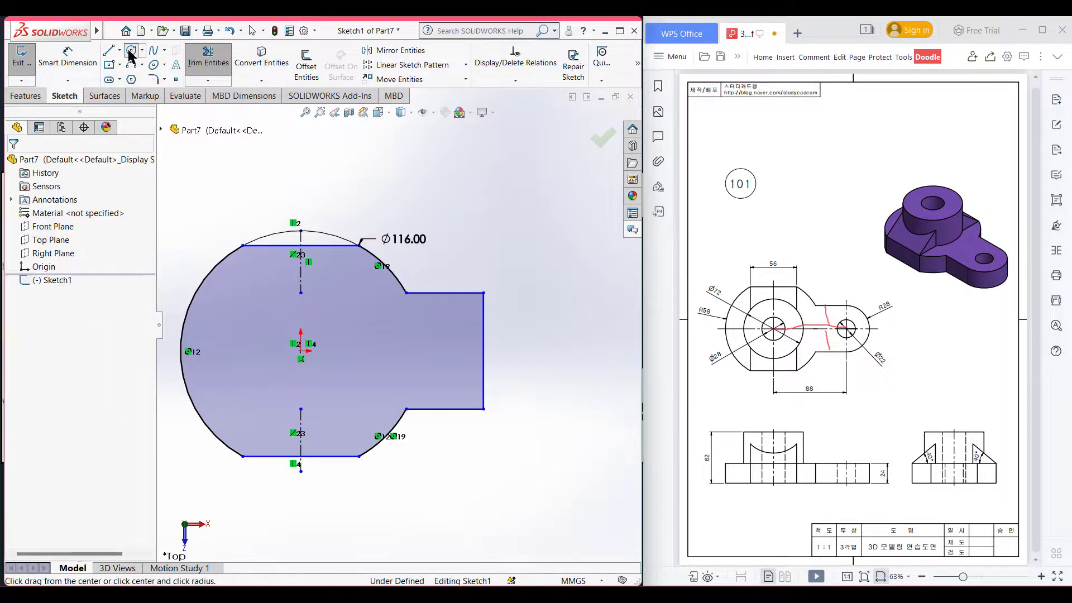
pyautogui.click(484, 350)
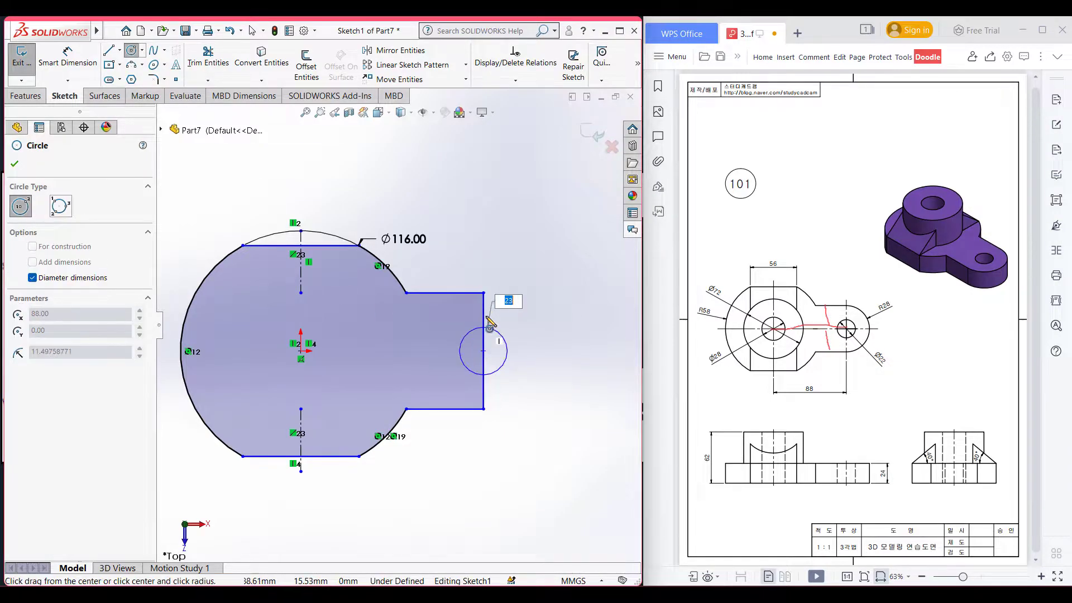
pyautogui.write('56')
pyautogui.press('Return')
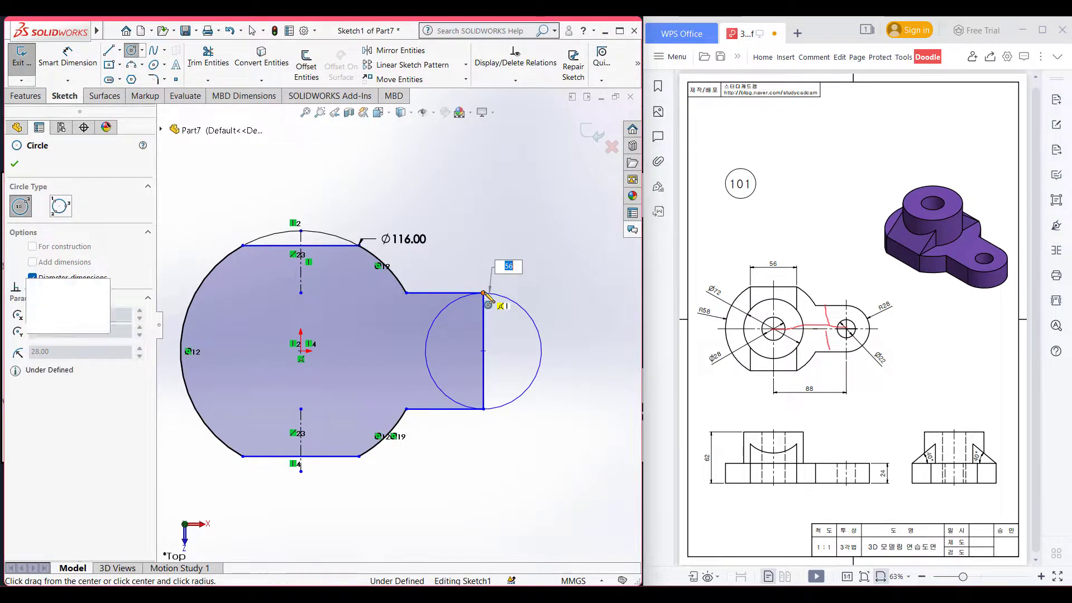
pyautogui.moveTo(534, 291); pyautogui.dragTo(511, 335, button='right')
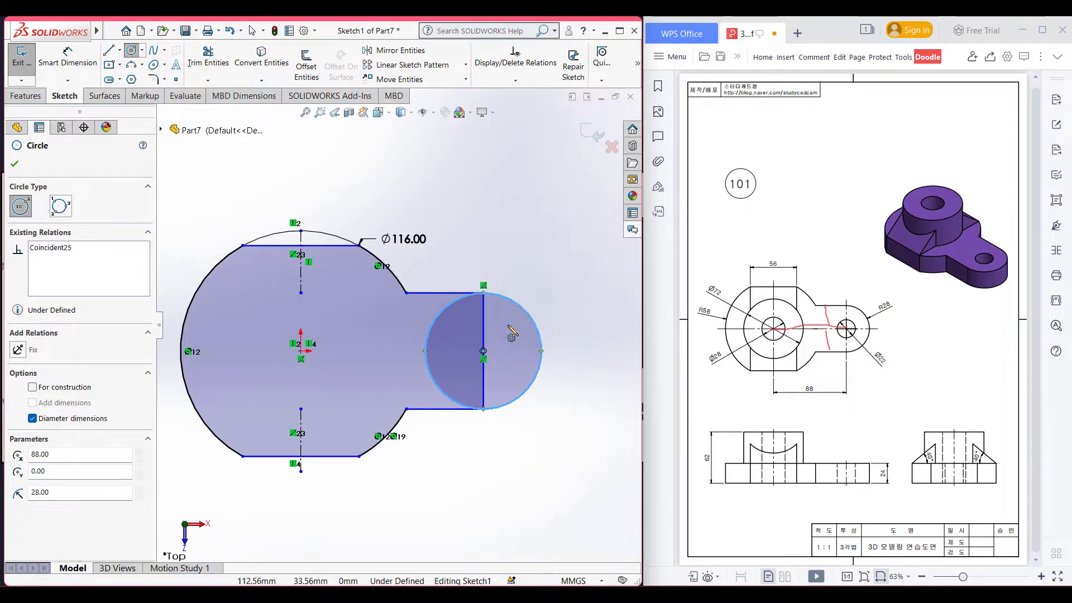
pyautogui.moveTo(511, 327); pyautogui.dragTo(416, 330)
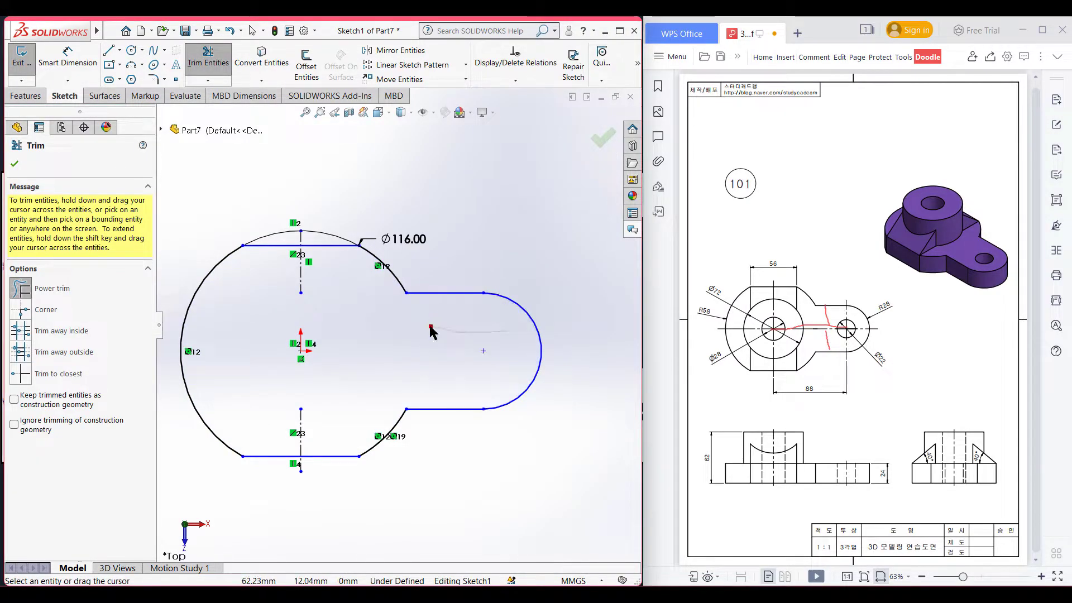
pyautogui.moveTo(882, 287)
pyautogui.mouseDown()
pyautogui.moveTo(865, 304)
pyautogui.moveTo(888, 316)
pyautogui.mouseUp()
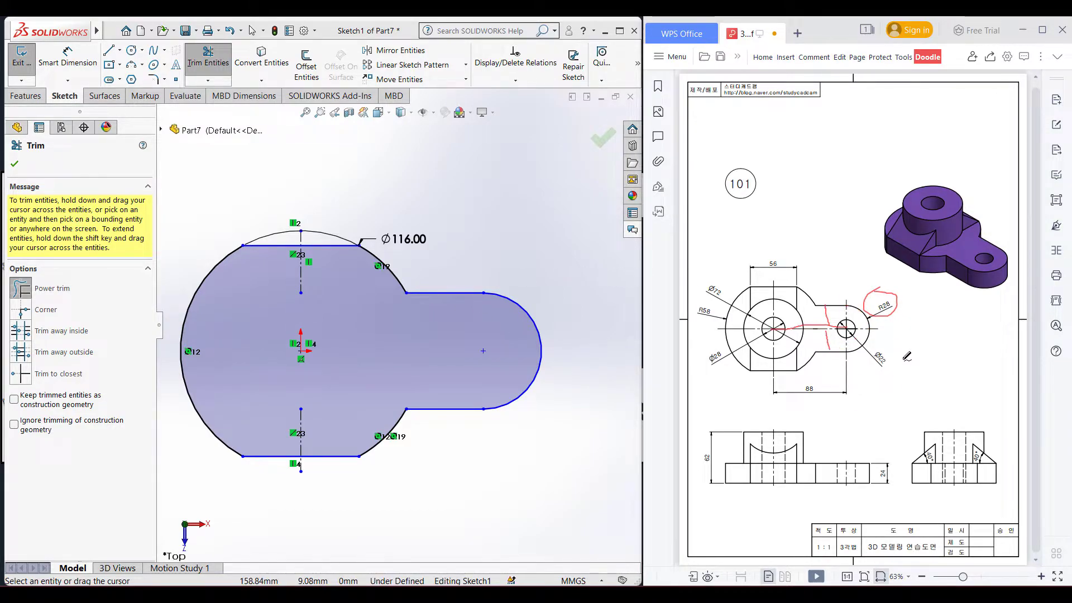
pyautogui.press('e')
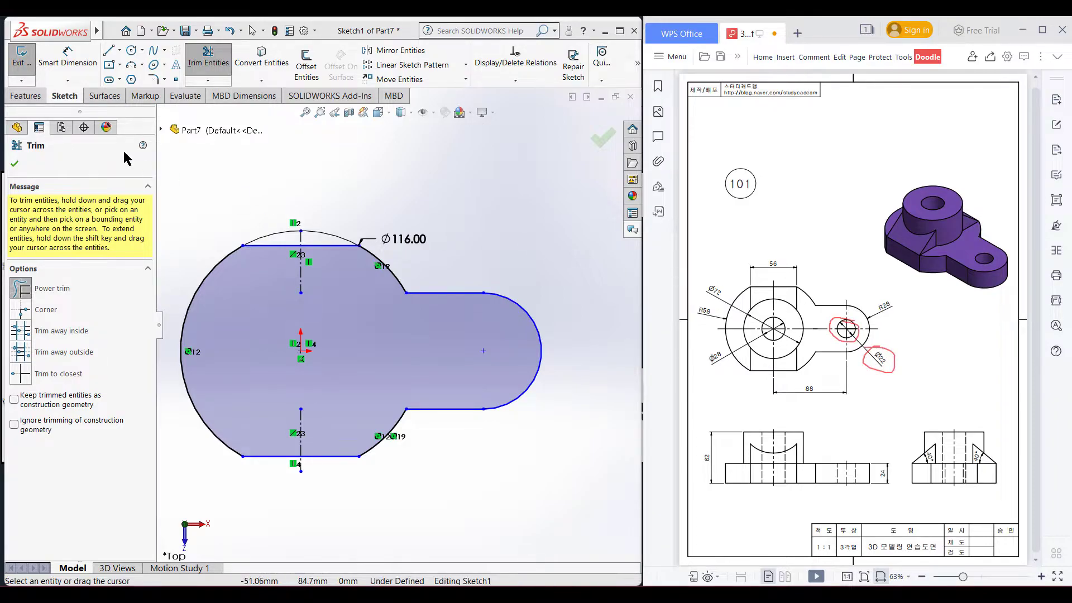
# Step: Add a Ø22 hole circle at the rounded lug's centre, 88 mm from the origin
pyautogui.click(131, 50)
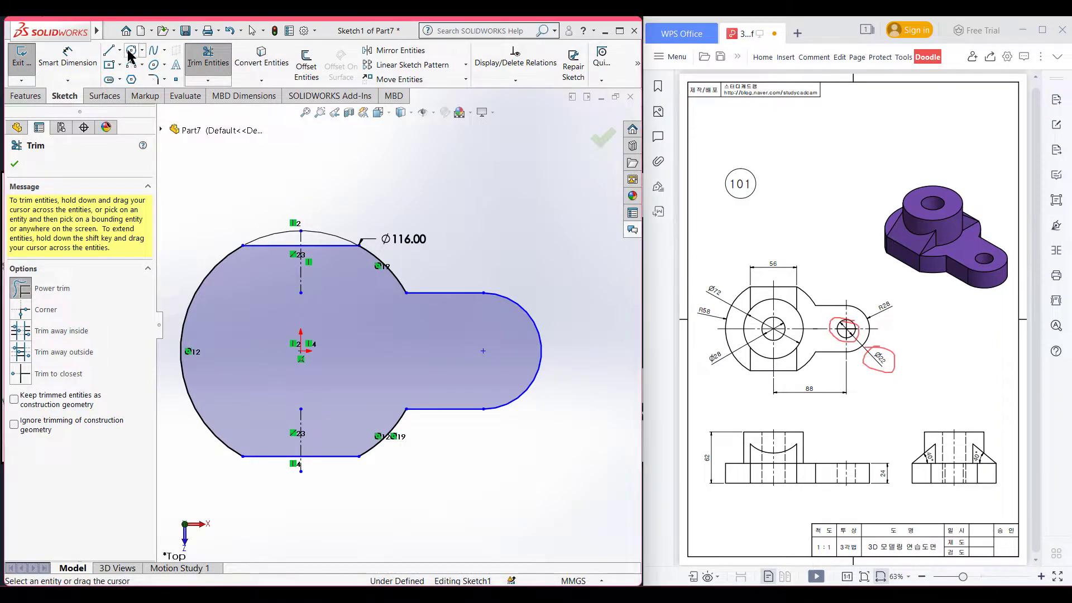
pyautogui.click(483, 351)
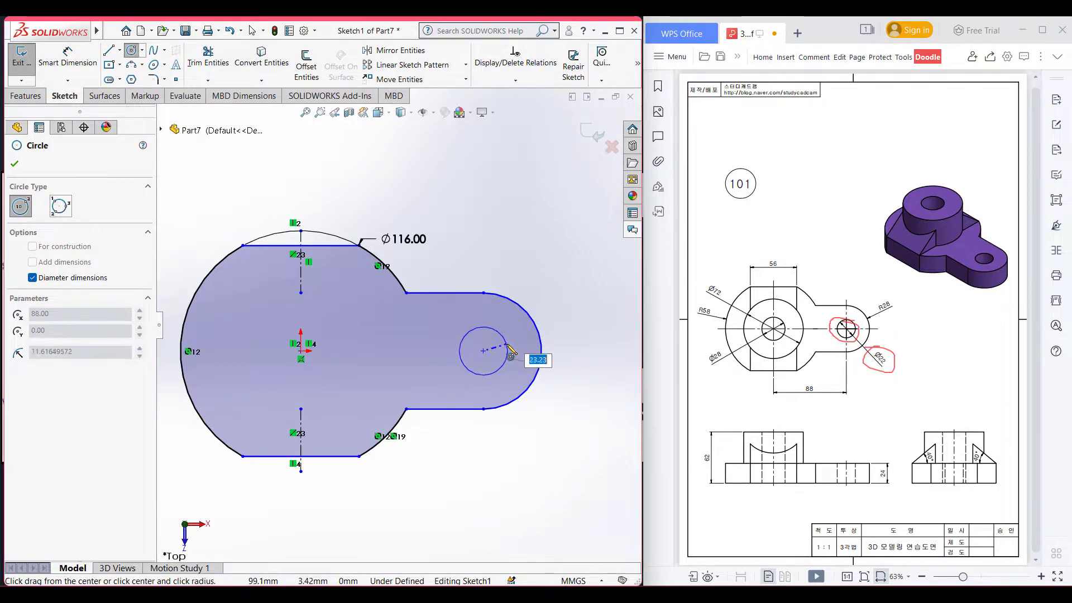
pyautogui.write('22')
pyautogui.press('Return')
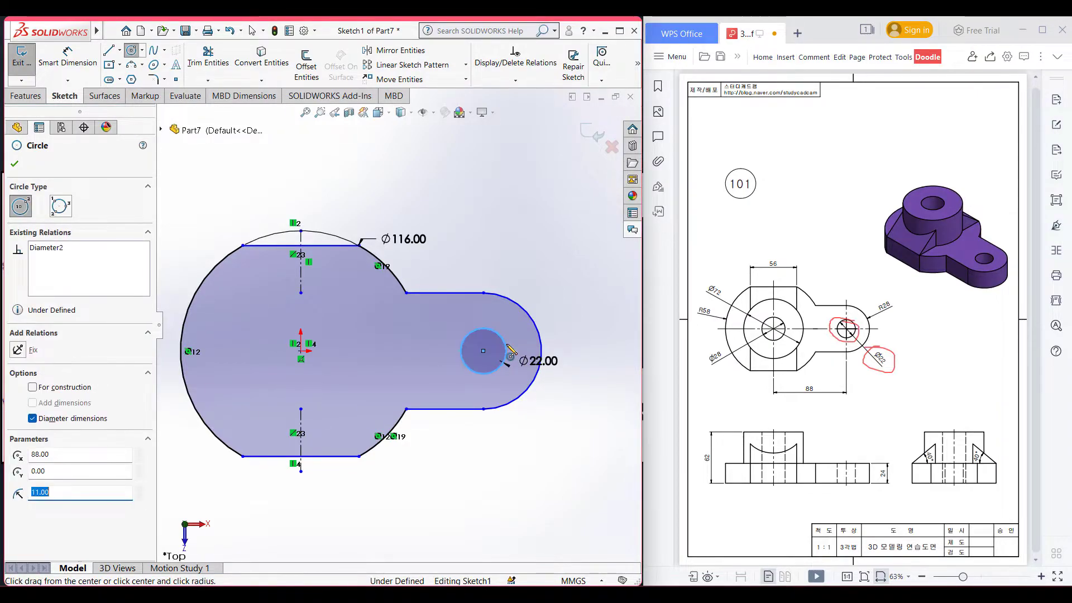
pyautogui.hotkey('ctrl', '7')
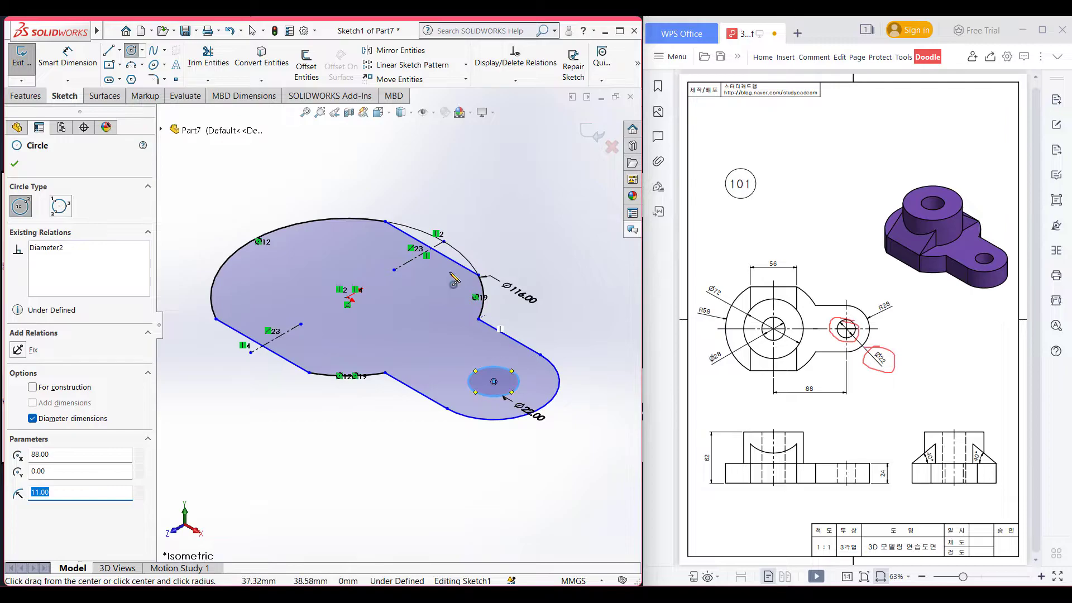
pyautogui.click(14, 163)
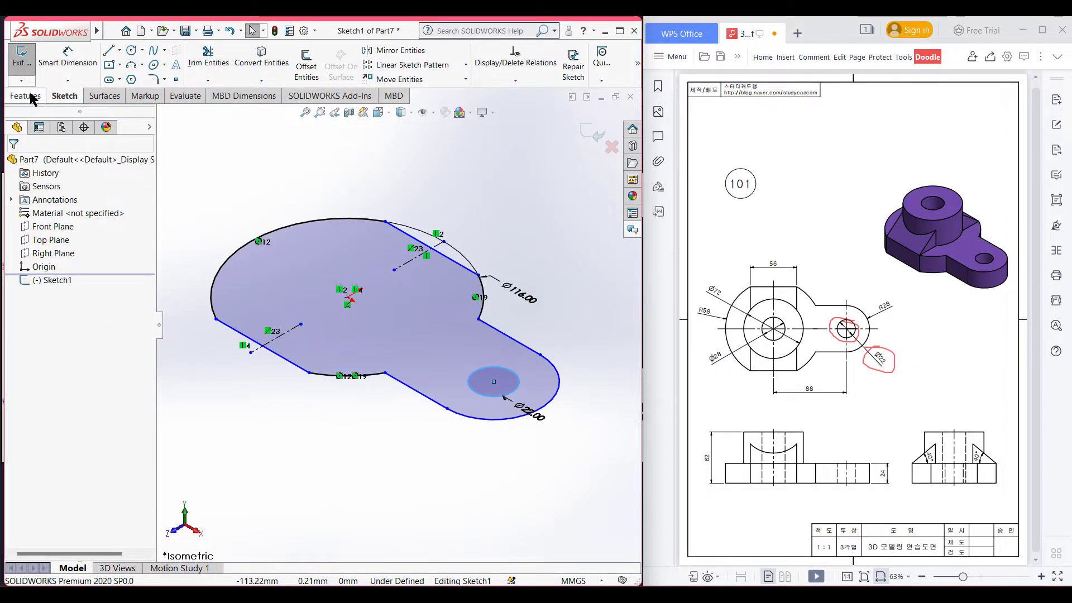
# Step: Extrude Sketch1 to a blind depth of 24 mm, making the plate with its Ø22 lug hole
pyautogui.click(28, 95)
pyautogui.click(27, 63)
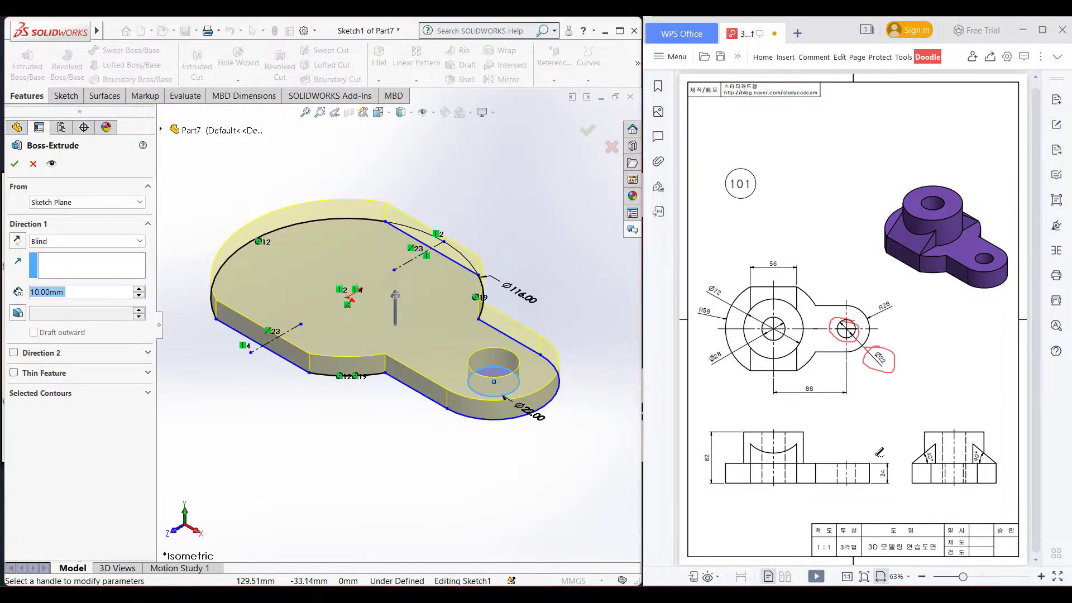
pyautogui.moveTo(886, 453)
pyautogui.mouseDown()
pyautogui.moveTo(888, 483)
pyautogui.moveTo(873, 456)
pyautogui.mouseUp()
pyautogui.click(57, 293)
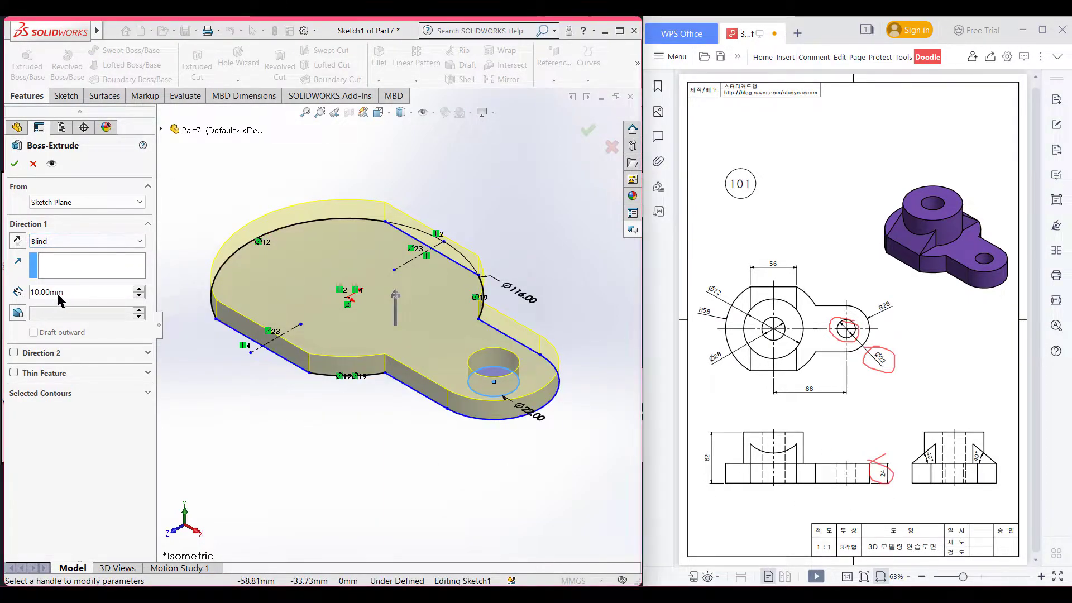
pyautogui.write('24')
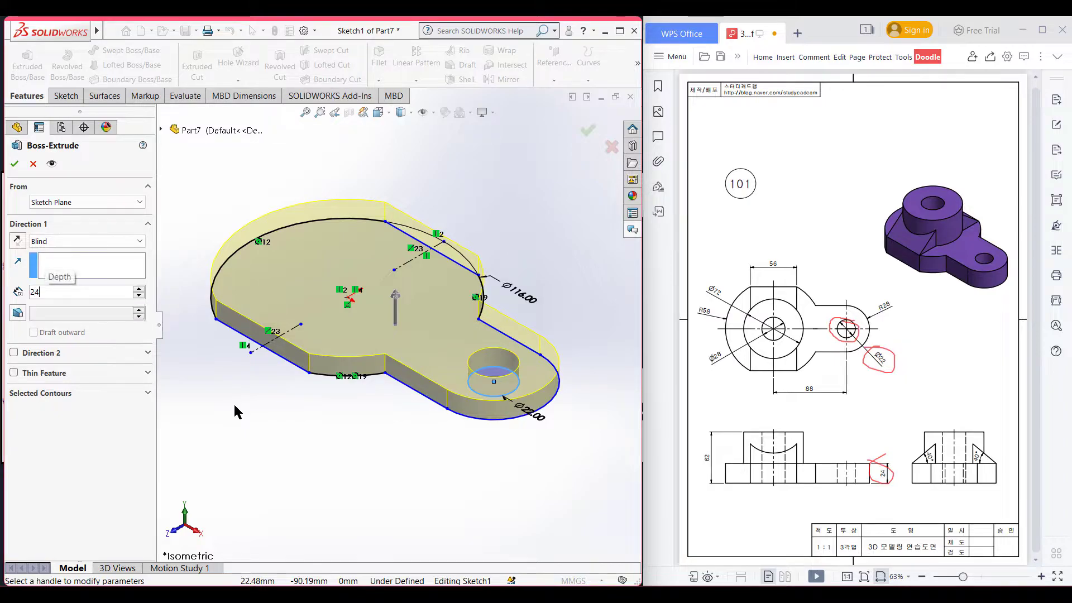
pyautogui.press('Return')
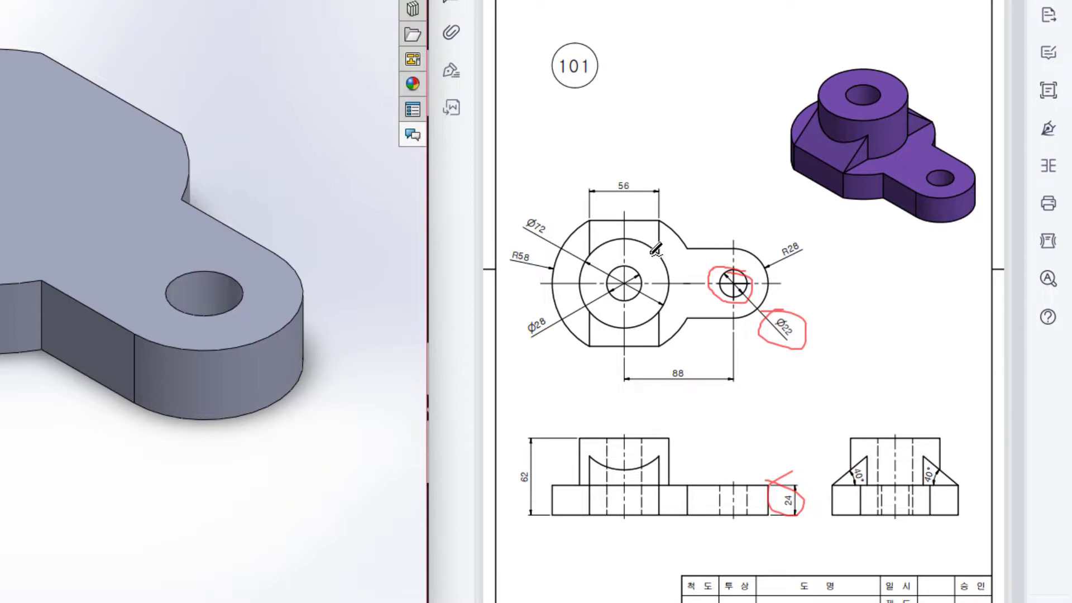
pyautogui.moveTo(660, 252); pyautogui.dragTo(640, 239)
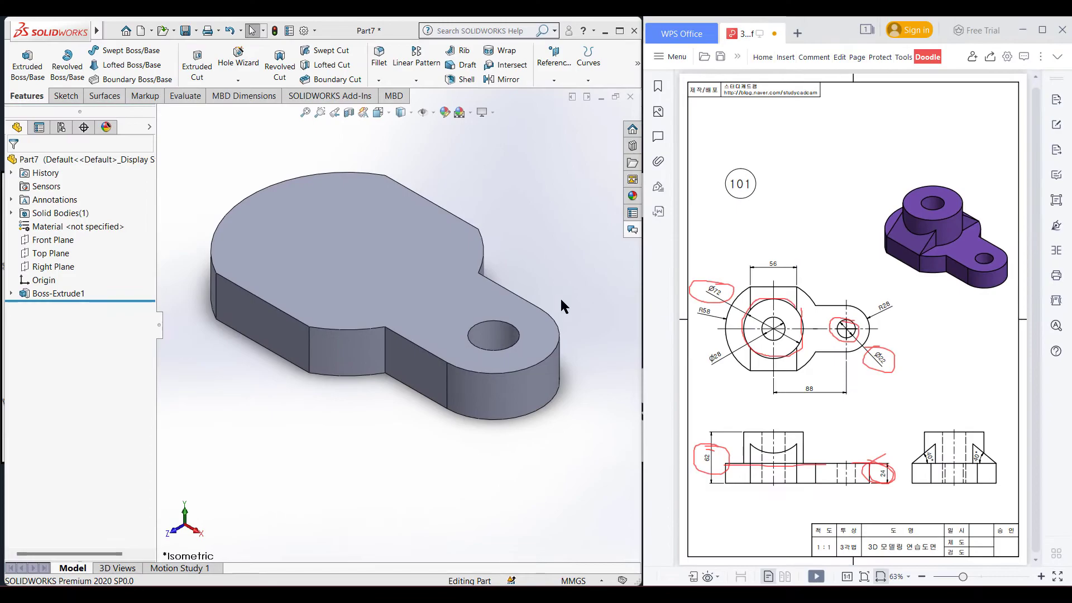
# Step: Sketch a Ø72 circle at the origin on the plate's top face
pyautogui.rightClick(444, 280)
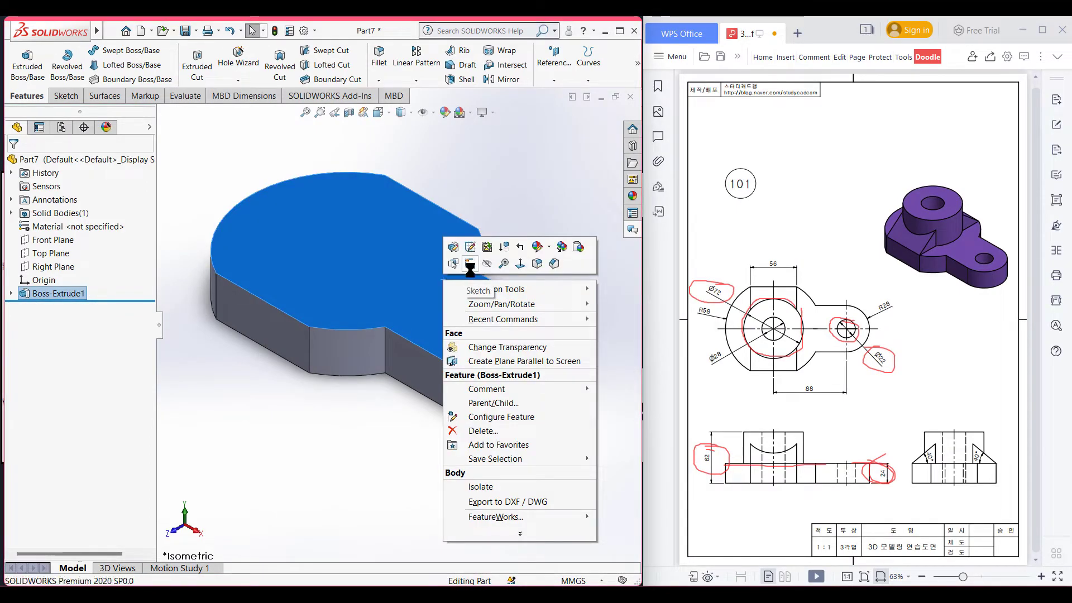
pyautogui.click(483, 265)
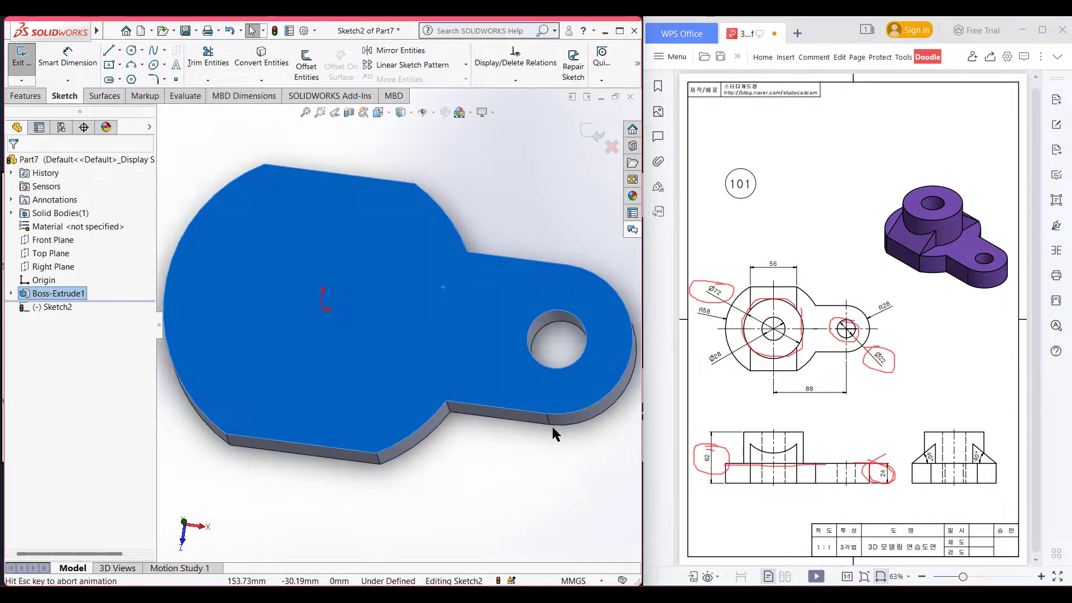
pyautogui.click(133, 50)
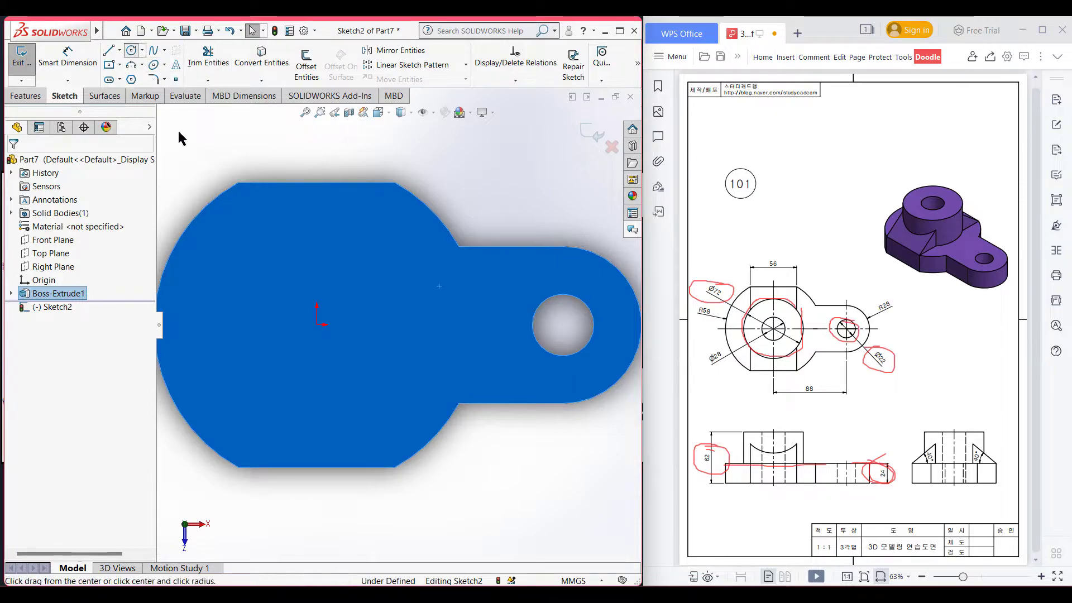
pyautogui.click(316, 325)
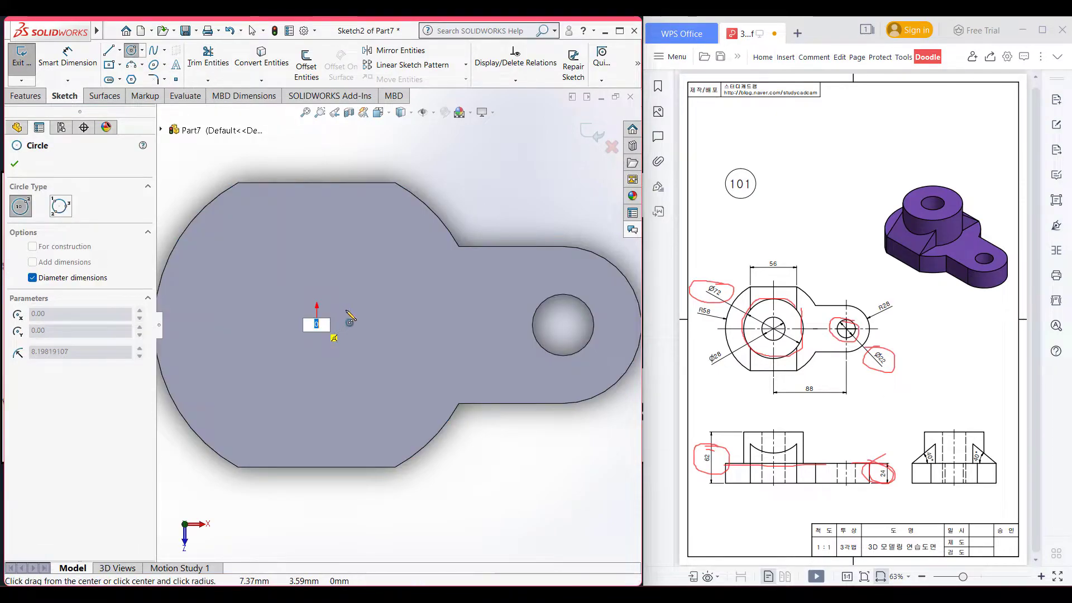
pyautogui.write('72')
pyautogui.press('Return')
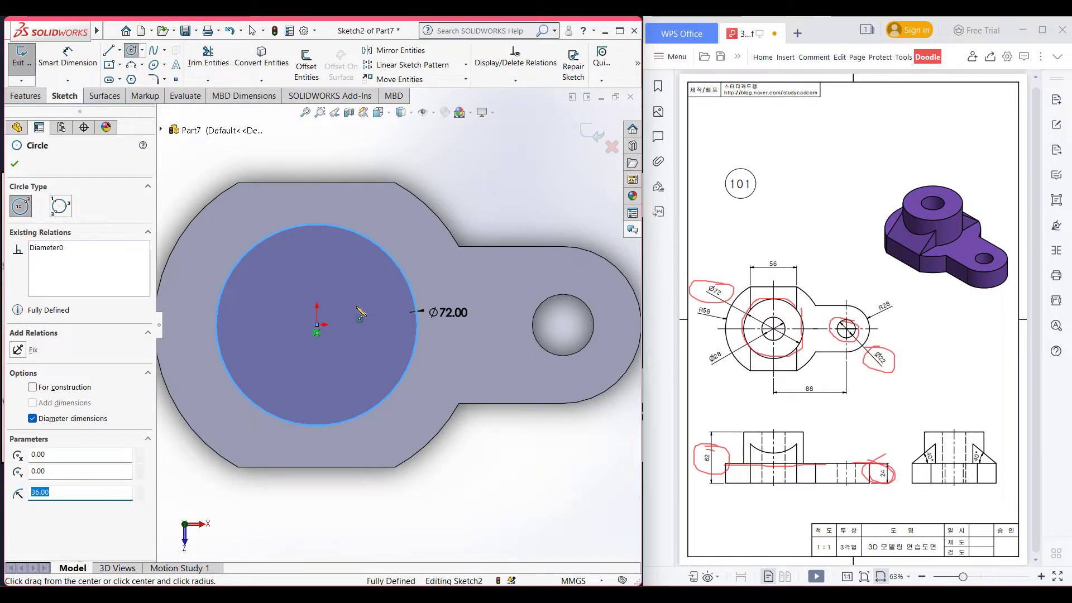
pyautogui.hotkey('ctrl', '7')
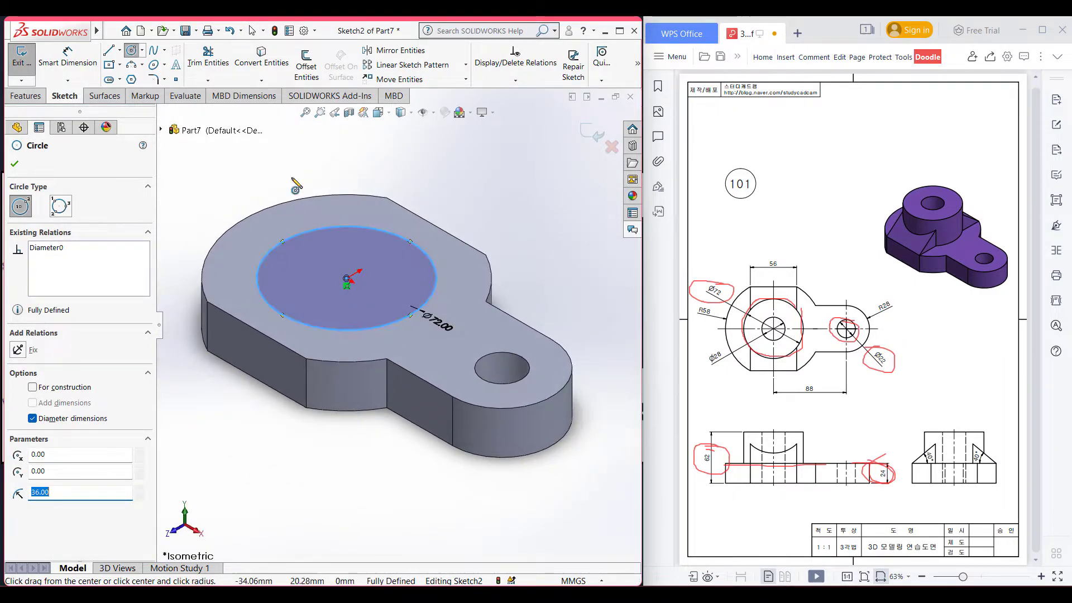
# Step: Extrude the Ø72 circle with depth 62-24, giving a 38 mm boss
pyautogui.click(25, 96)
pyautogui.click(27, 65)
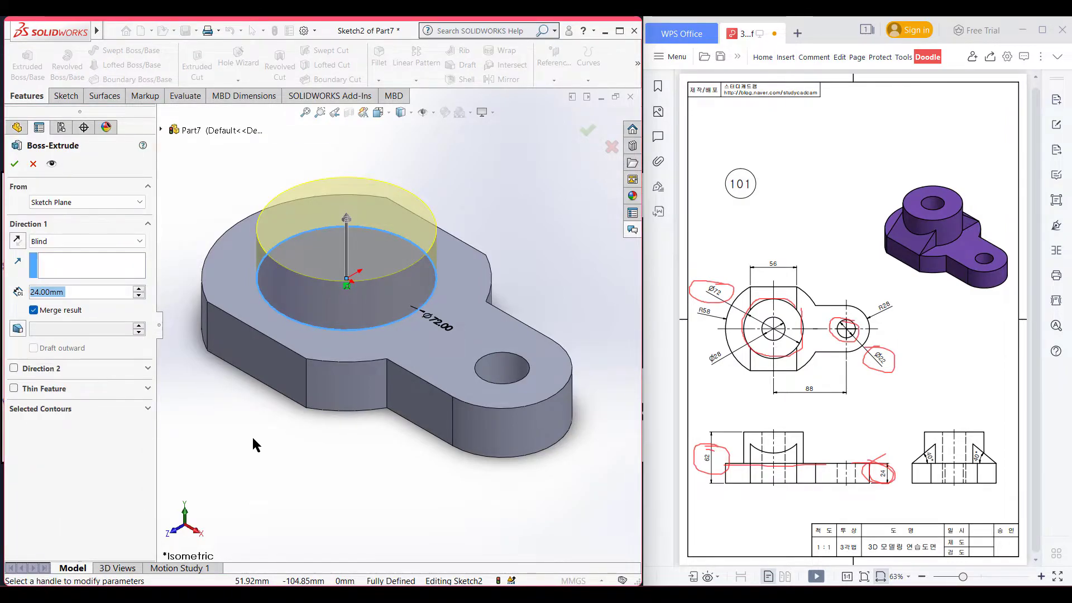
pyautogui.write('62-24')
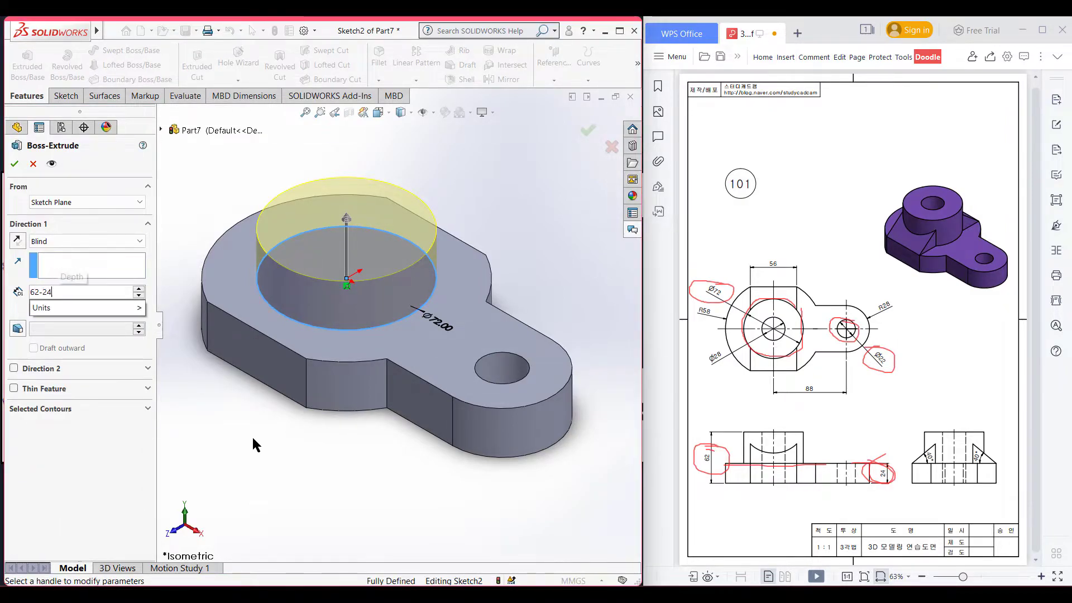
pyautogui.press('Return')
pyautogui.press('Return')
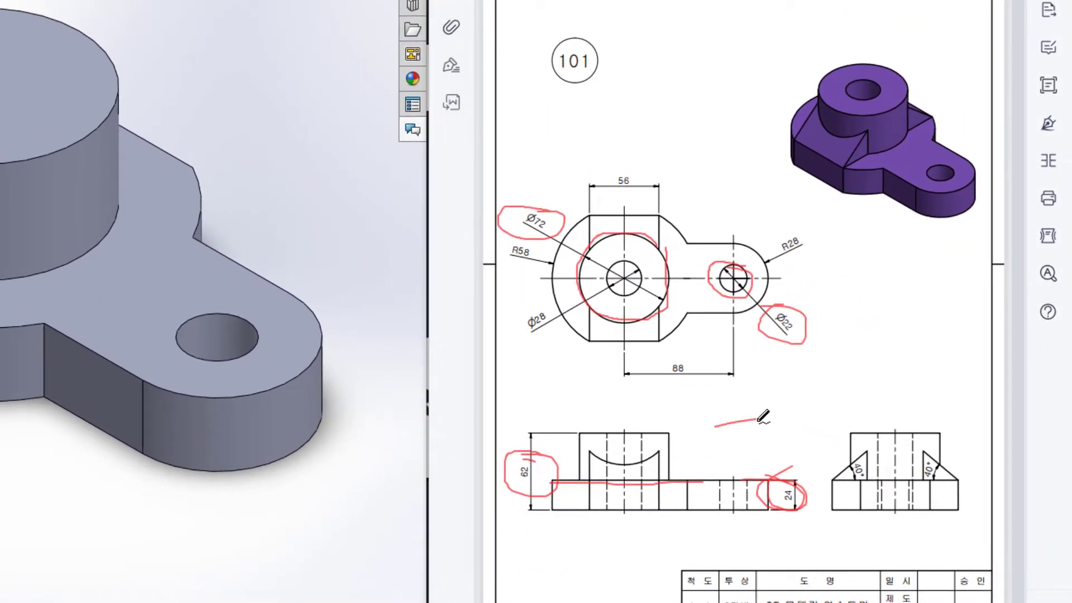
# Step: Clear the old ink and trace the two 40° chamfer lines and angles on drawing 101
pyautogui.hotkey('ctrl', 'z')
pyautogui.hotkey('ctrl', 'z')
pyautogui.hotkey('ctrl', 'z')
pyautogui.hotkey('ctrl', 'z')
pyautogui.hotkey('ctrl', 'z')
pyautogui.hotkey('ctrl', 'z')
pyautogui.hotkey('ctrl', 'z')
pyautogui.hotkey('ctrl', 'z')
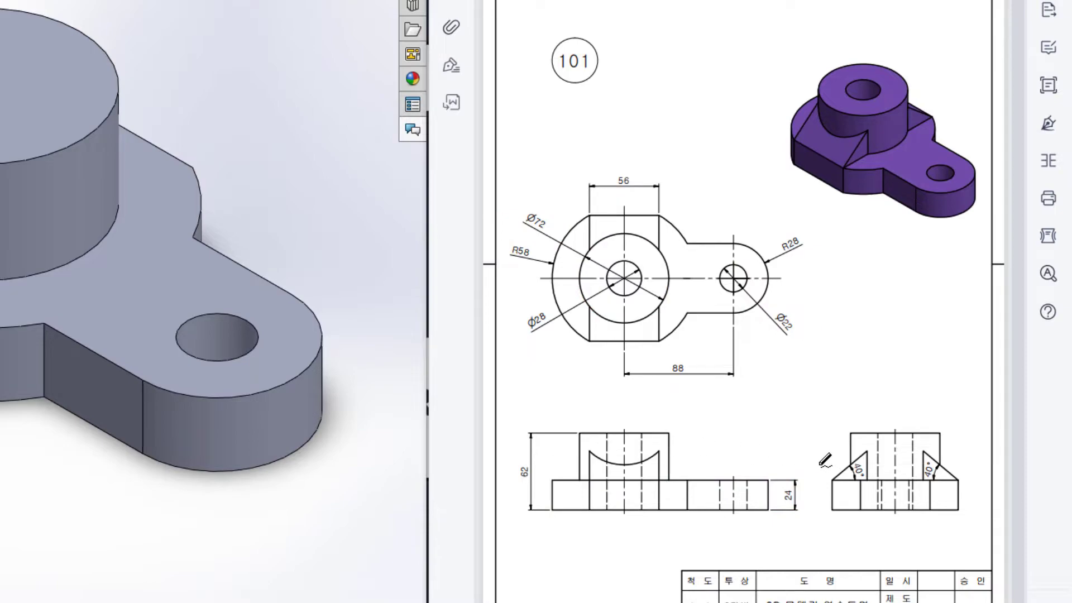
pyautogui.moveTo(833, 481); pyautogui.dragTo(852, 452)
pyautogui.moveTo(921, 453)
pyautogui.mouseDown()
pyautogui.moveTo(956, 477)
pyautogui.moveTo(940, 472)
pyautogui.moveTo(932, 482)
pyautogui.mouseUp()
pyautogui.moveTo(866, 462)
pyautogui.mouseDown()
pyautogui.moveTo(854, 464)
pyautogui.moveTo(862, 478)
pyautogui.moveTo(962, 478)
pyautogui.mouseUp()
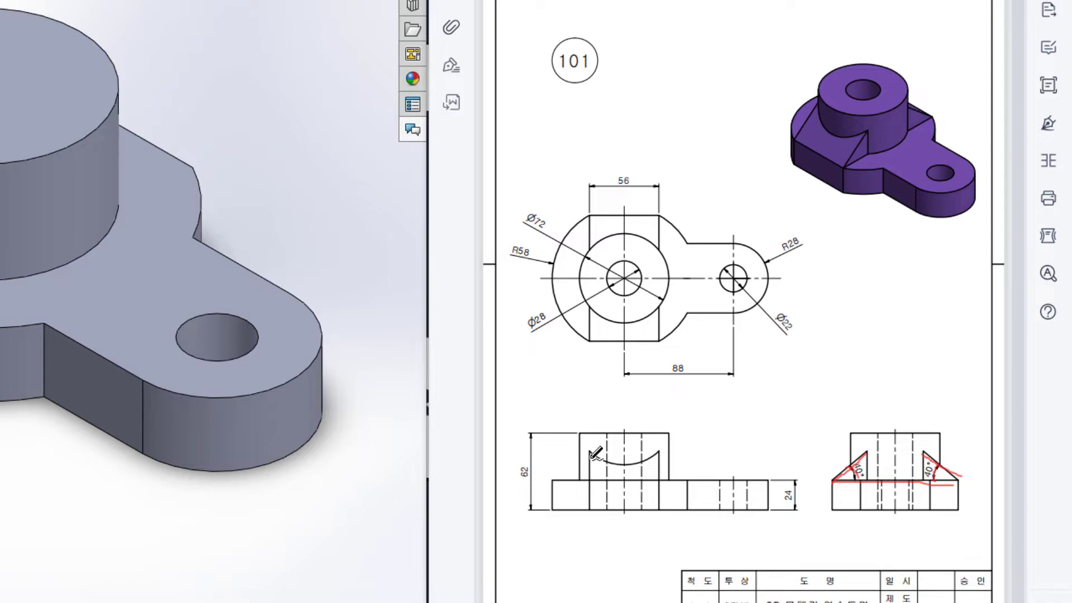
# Step: Mark the front view's inner edges, the 56 dimension and circle the side view in red
pyautogui.moveTo(591, 456); pyautogui.dragTo(594, 508)
pyautogui.moveTo(660, 456); pyautogui.dragTo(661, 501)
pyautogui.moveTo(633, 172); pyautogui.dragTo(615, 163)
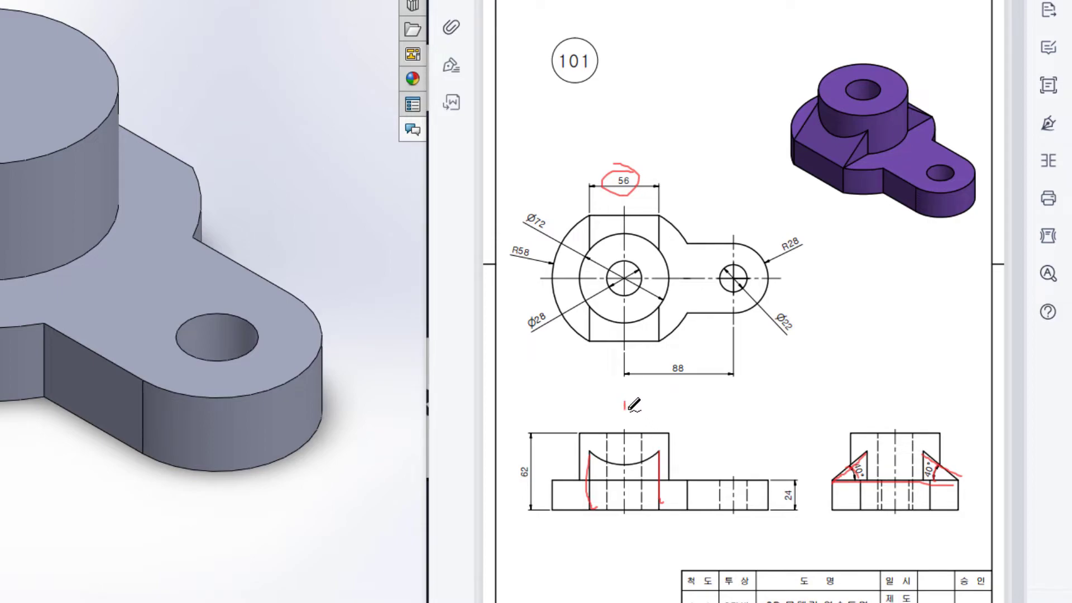
pyautogui.moveTo(893, 403)
pyautogui.mouseDown()
pyautogui.moveTo(943, 499)
pyautogui.moveTo(899, 398)
pyautogui.mouseUp()
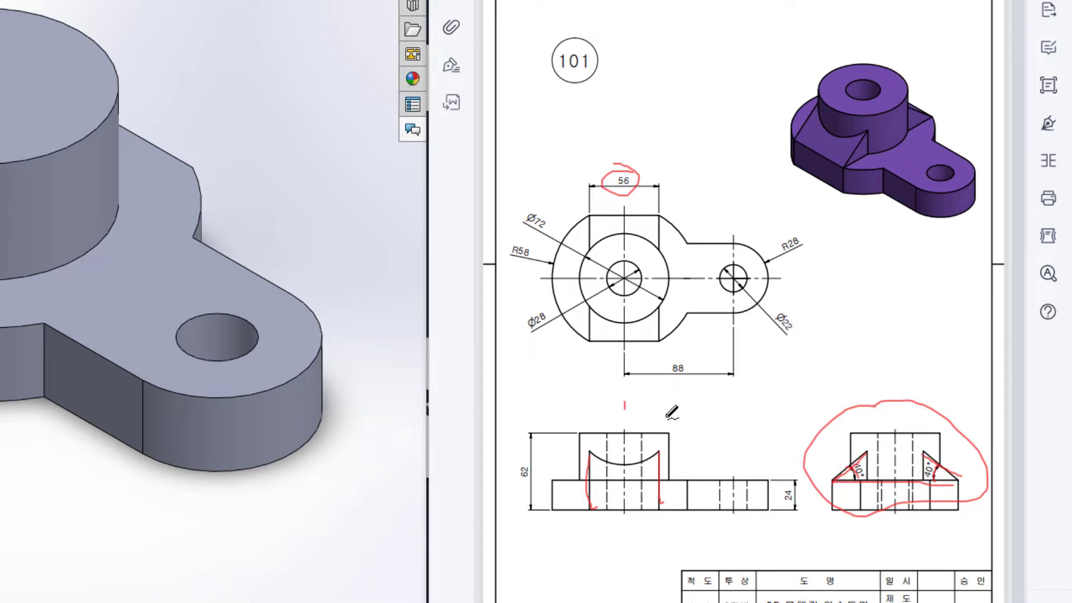
pyautogui.moveTo(626, 410)
pyautogui.mouseDown()
pyautogui.moveTo(672, 405)
pyautogui.moveTo(554, 417)
pyautogui.mouseUp()
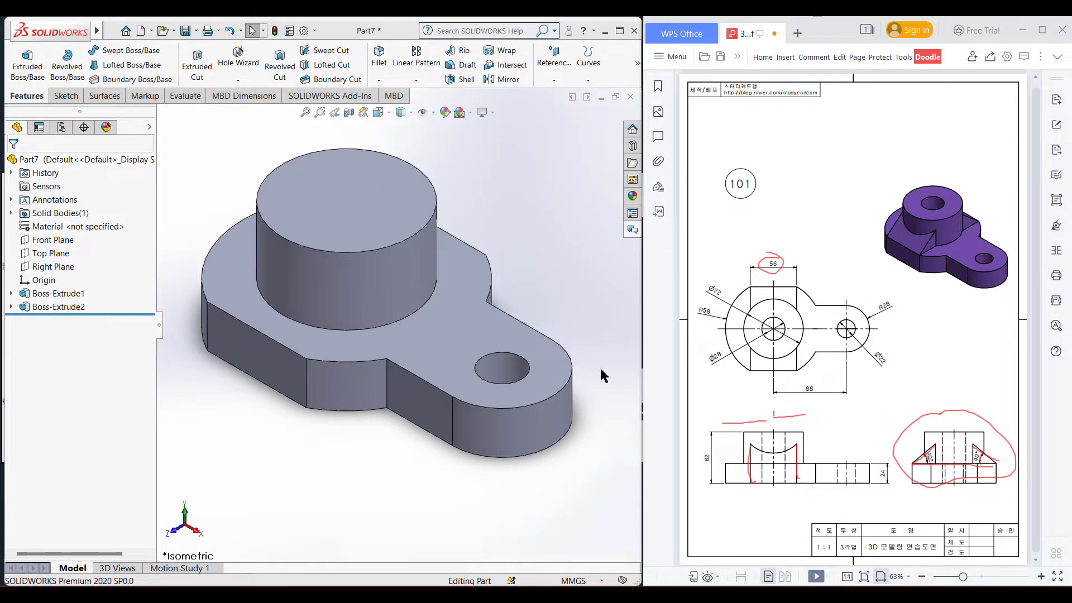
pyautogui.press('alt')
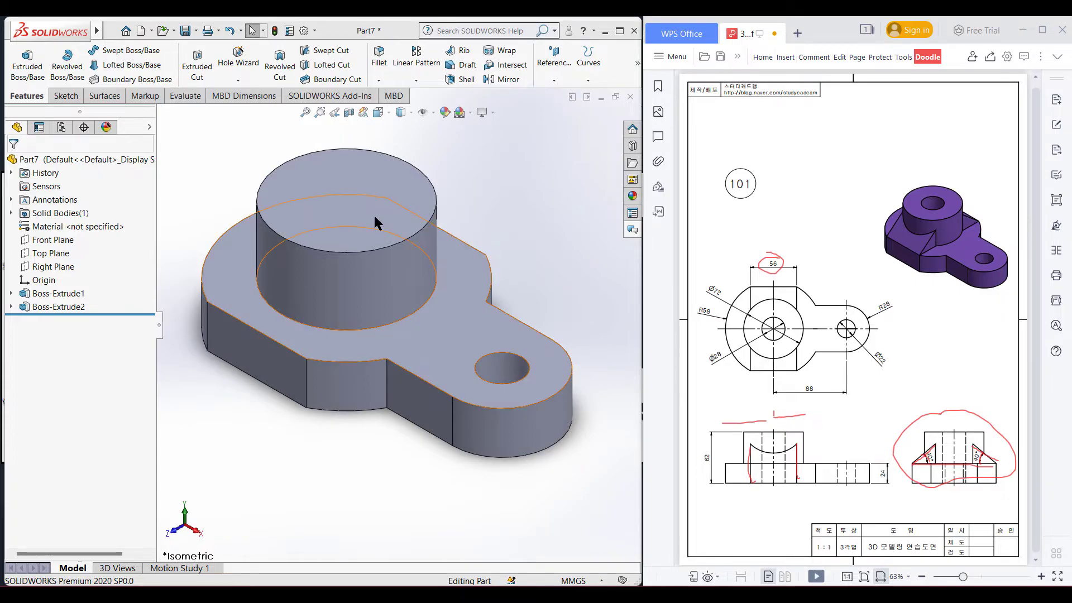